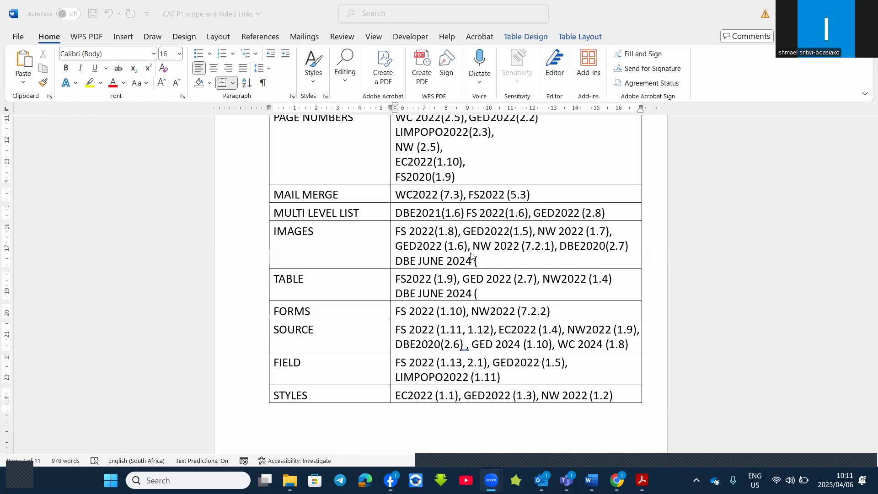
Read question 1.11 in the exam PDF in Acrobat and locate the source details at the end of the 1Member Newsletter document in Word.
click(407, 337)
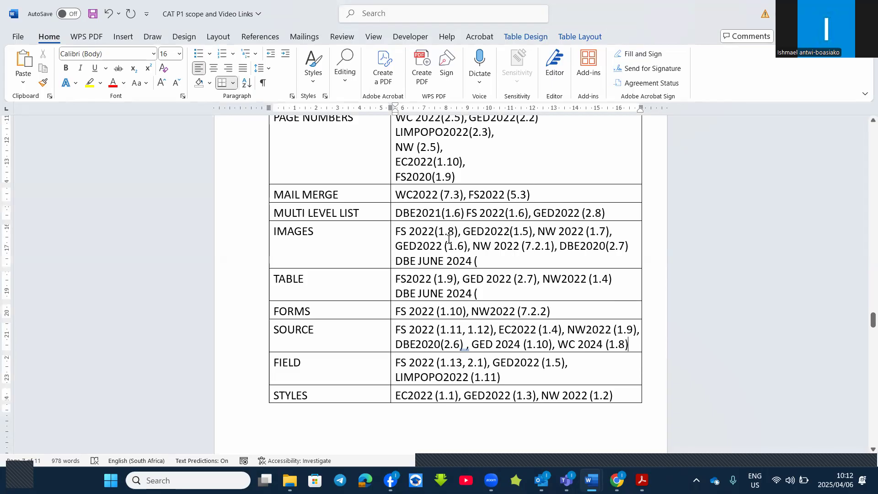
key(alt+Tab)
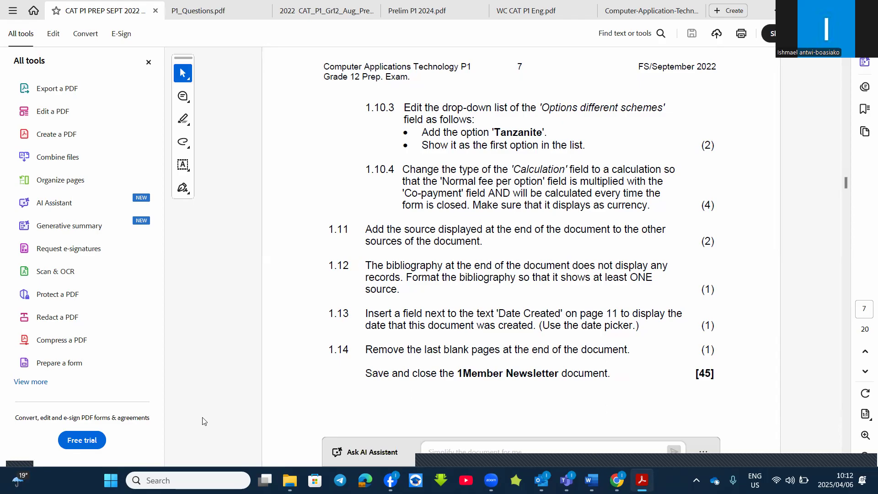
key(alt+Tab)
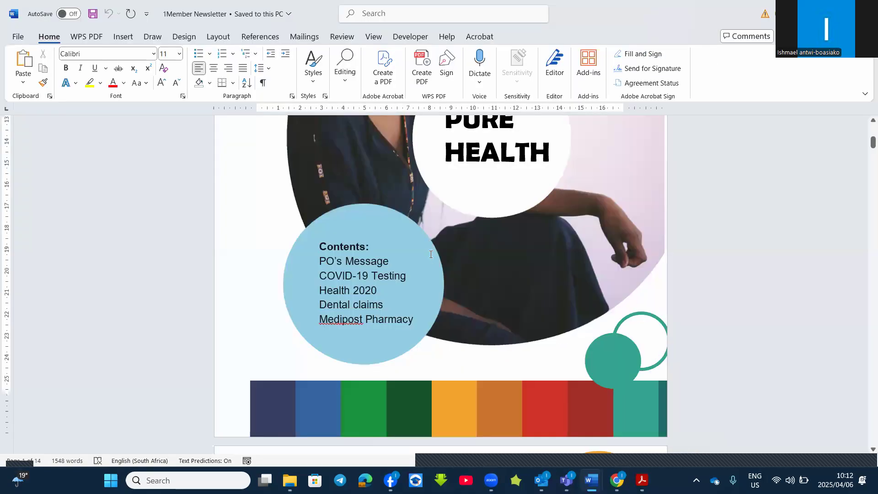
scroll(431, 254, up, 7)
scroll(431, 255, down, 16)
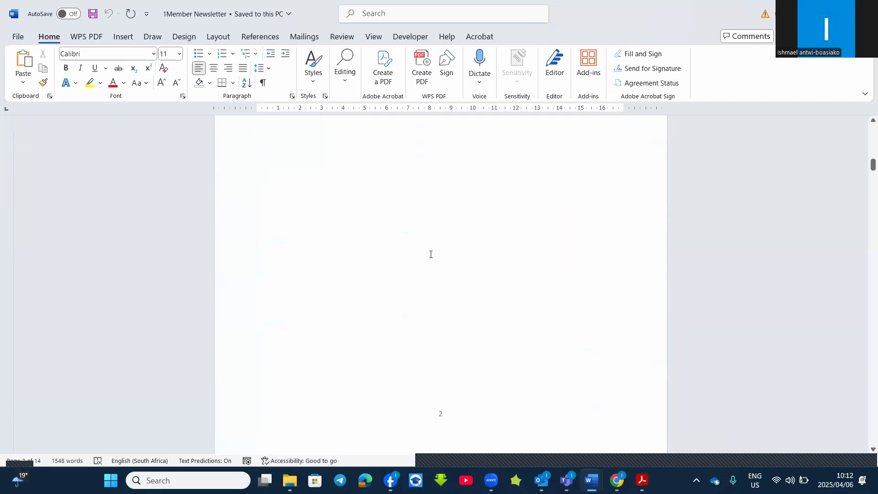
scroll(432, 259, down, 16)
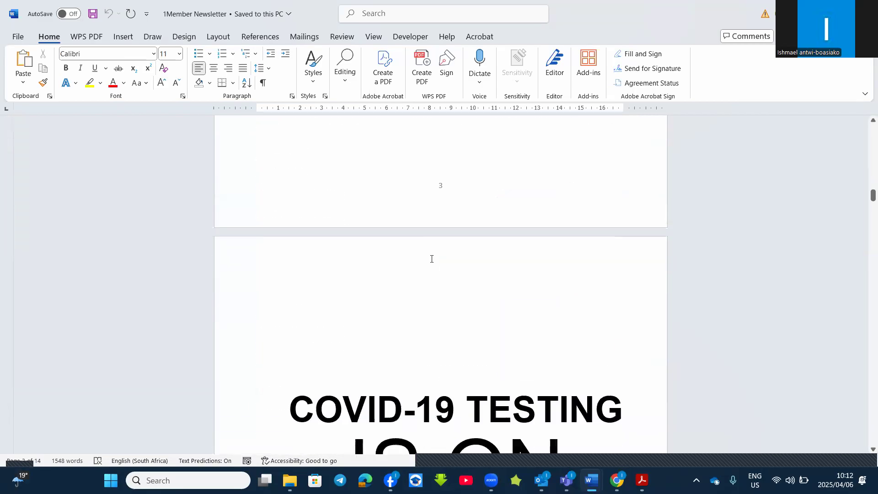
scroll(431, 261, down, 20)
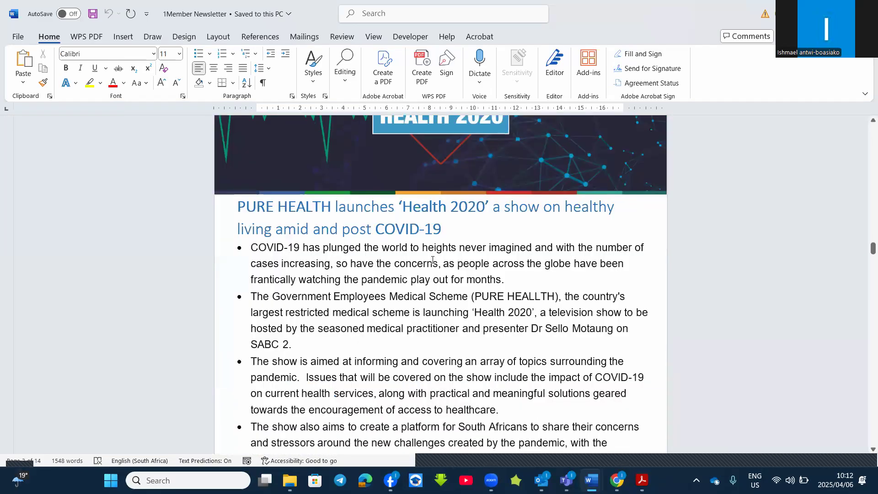
scroll(433, 263, down, 9)
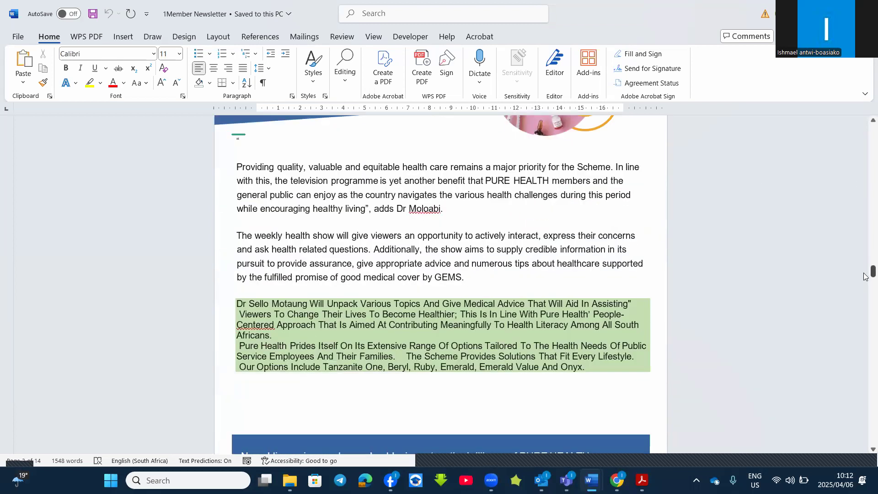
drag(866, 281, 866, 369)
click(338, 369)
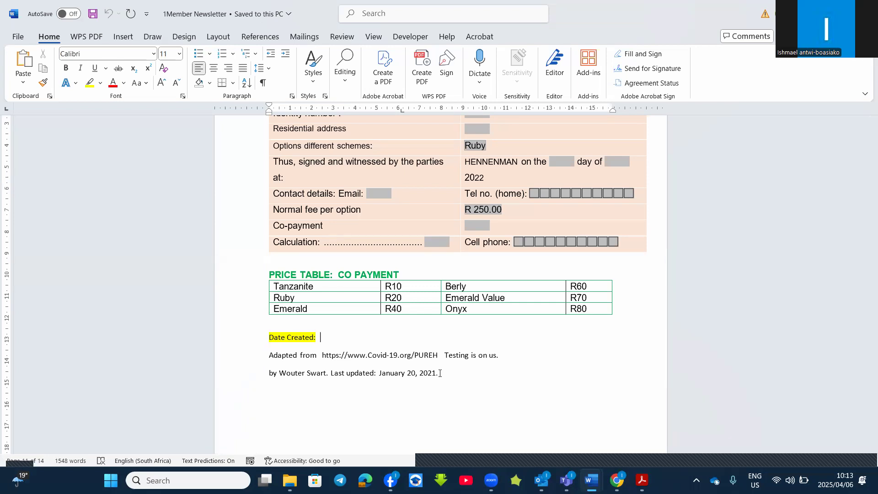
click(259, 40)
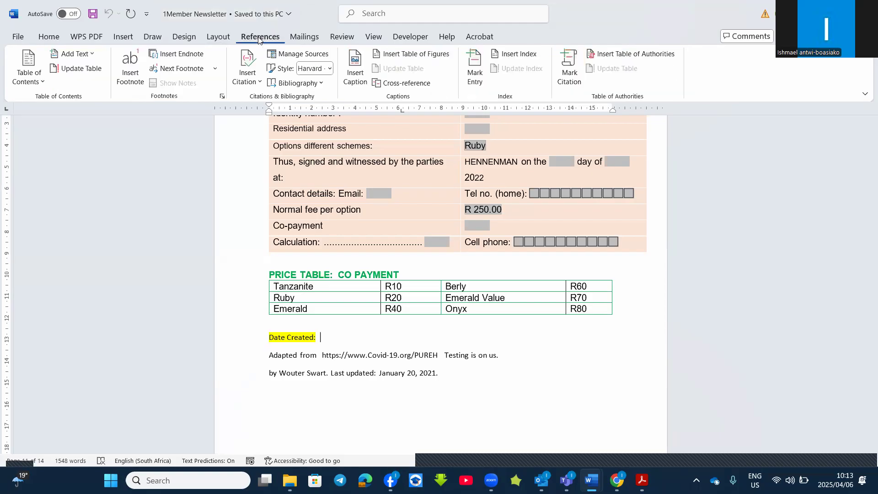
click(296, 54)
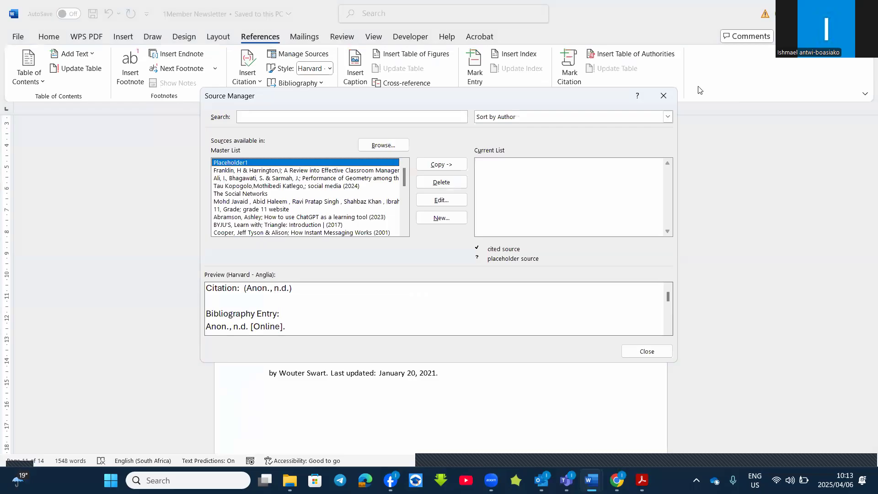
click(664, 96)
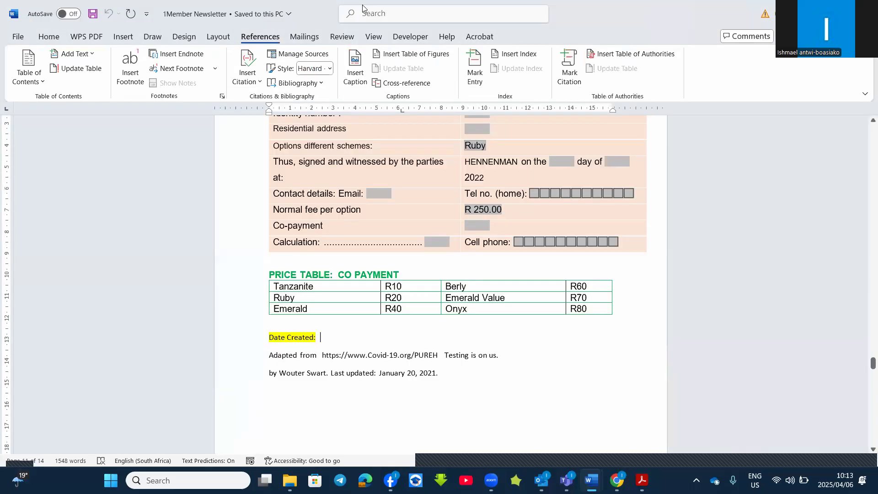
click(383, 14)
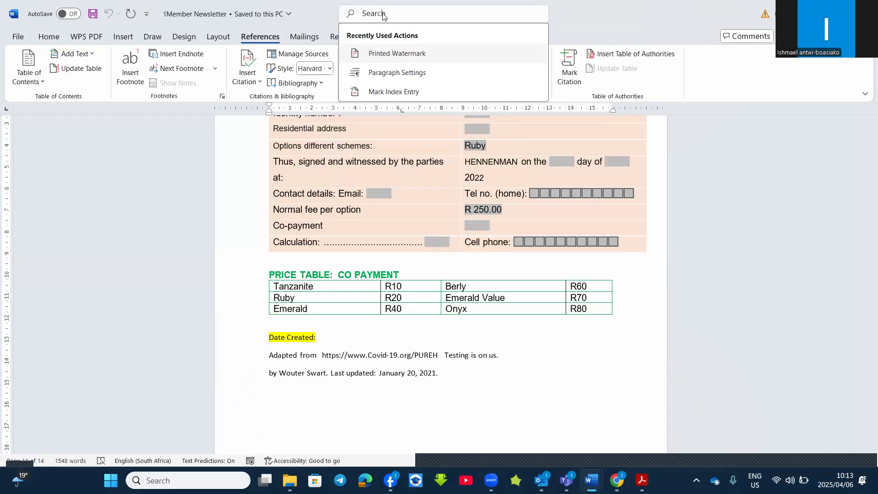
text(sour)
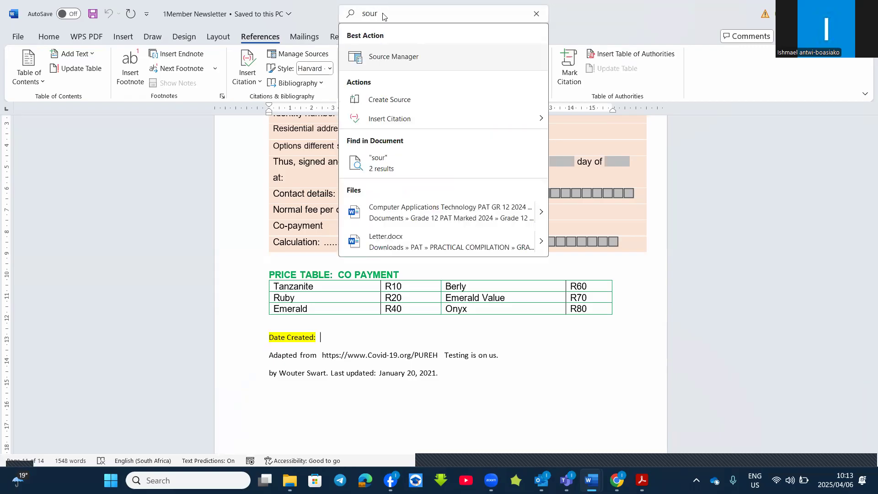
click(419, 63)
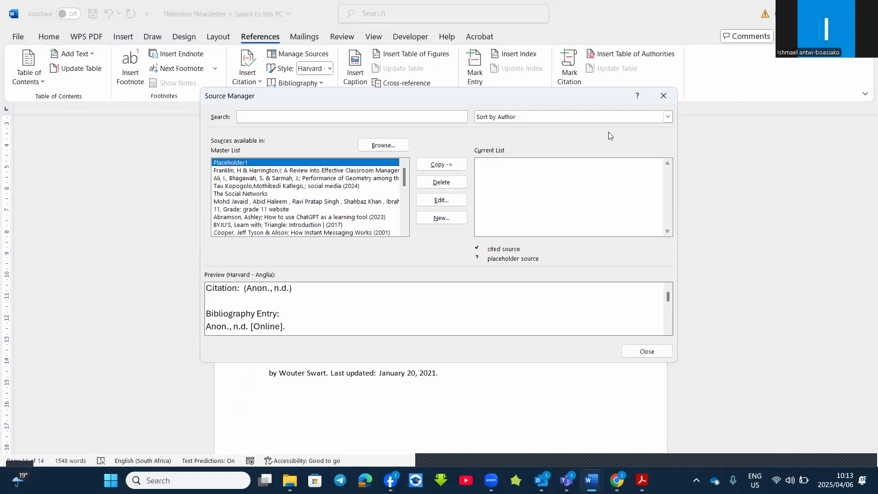
click(663, 96)
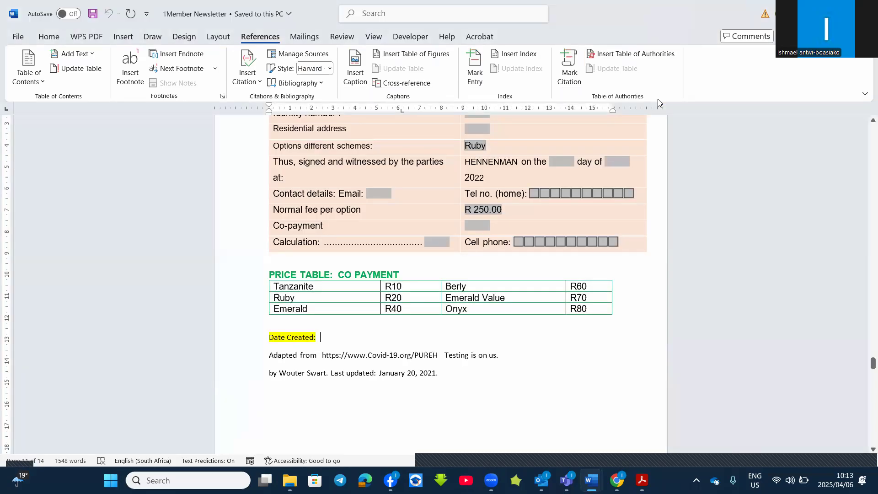
Start a new source in the Source Manager and set its type to Web site.
click(299, 56)
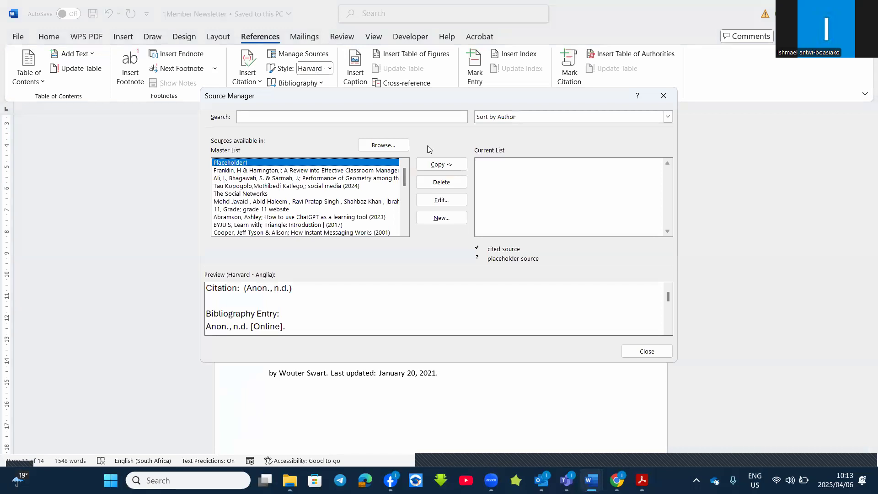
click(442, 218)
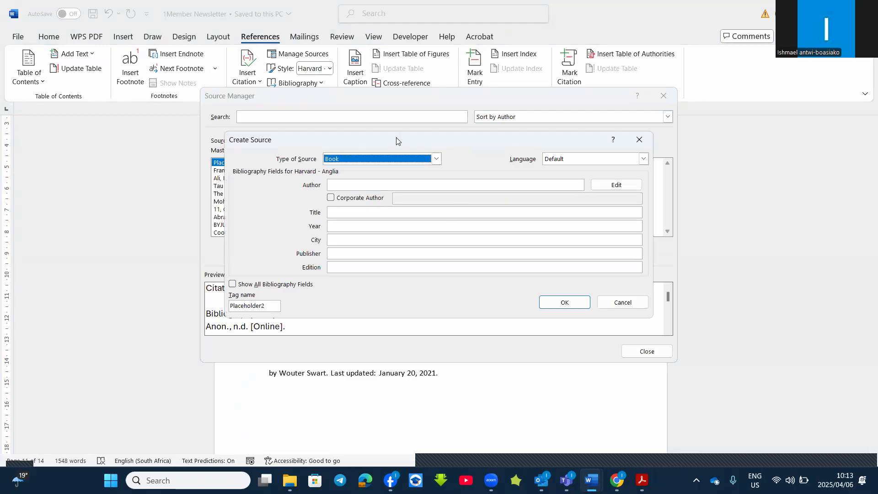
drag(396, 141, 421, 44)
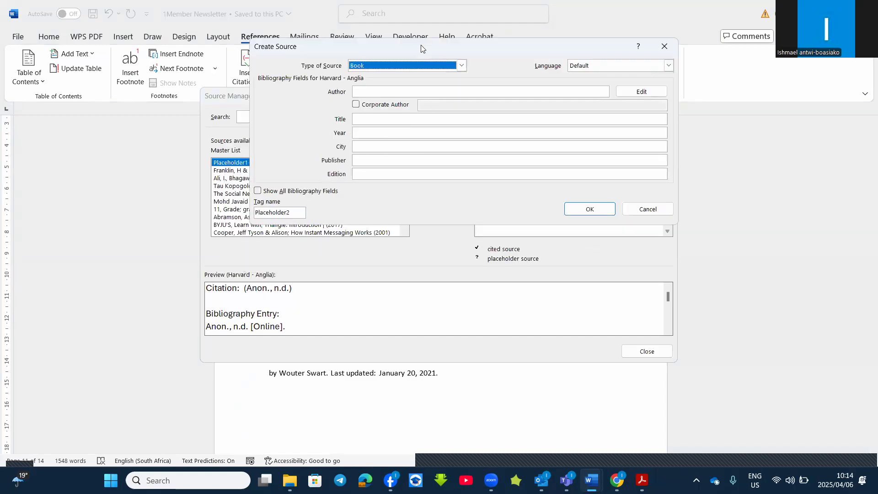
key(Escape)
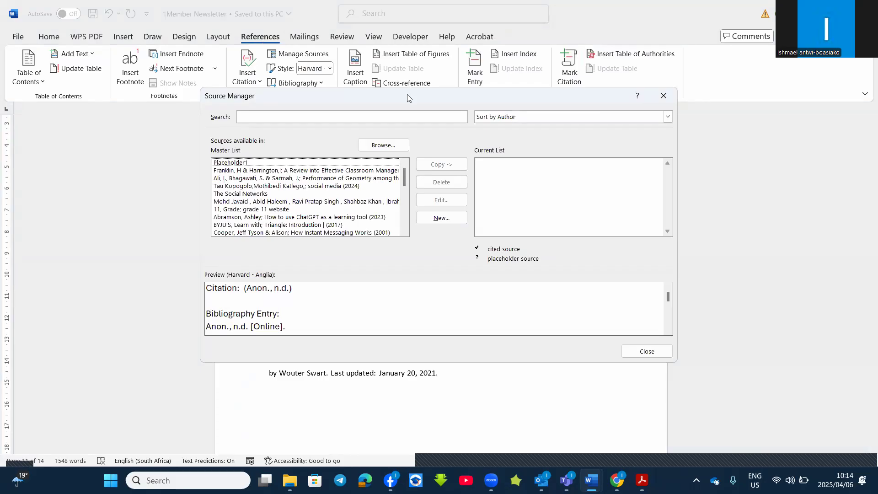
click(479, 132)
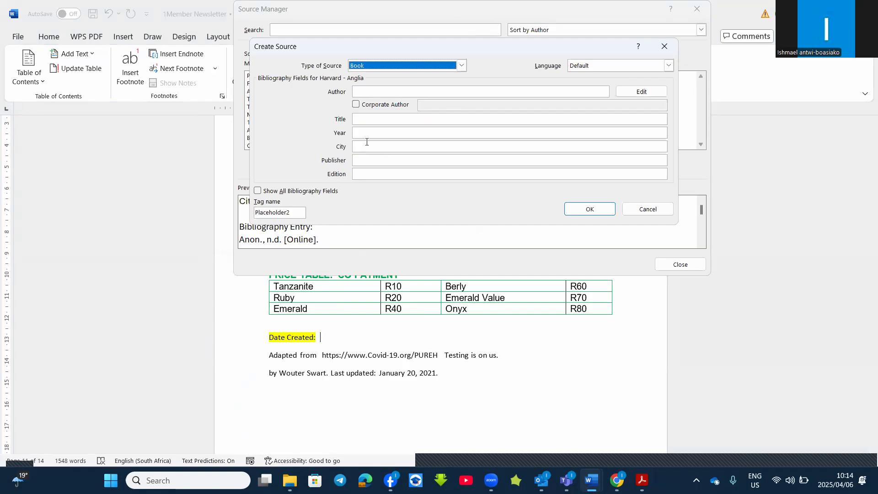
click(462, 65)
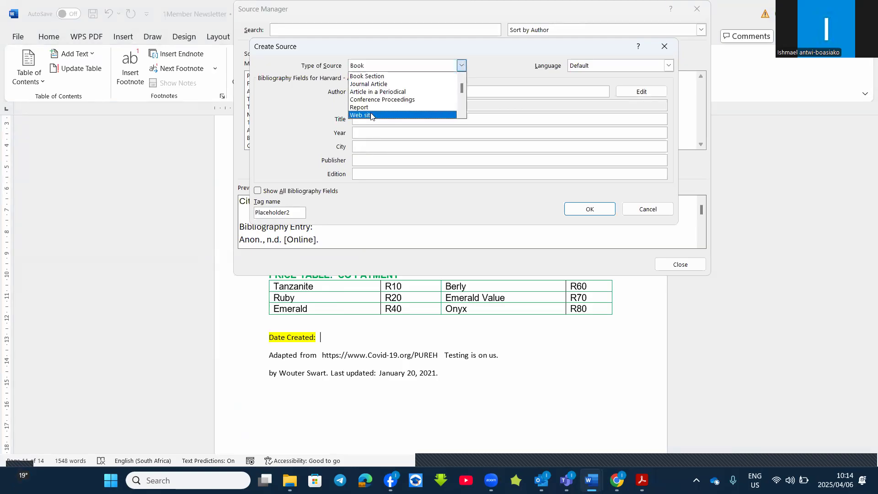
click(371, 116)
Enter the author's full name from the source text and set the source's year to 2021.
click(367, 90)
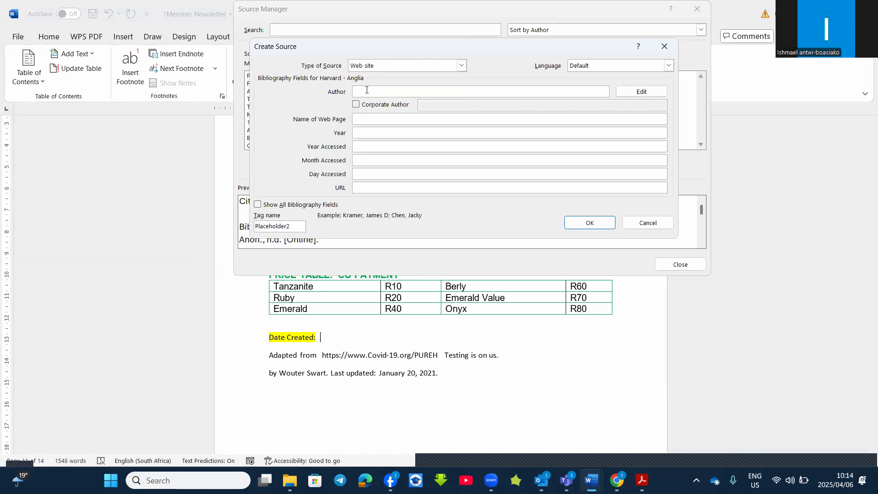
text(Wouter Swart)
click(367, 133)
text(202)
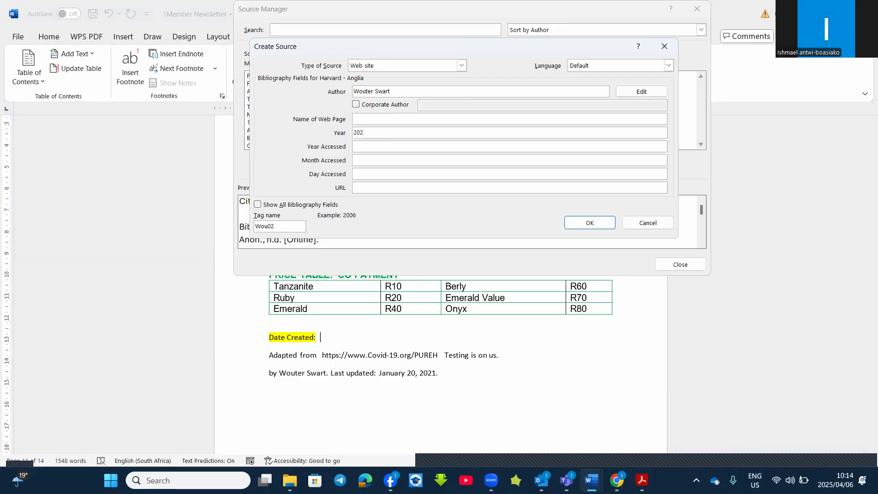
text(1)
Set the source's month to January and day to 20 among the full set of bibliography fields, and return to the short field list.
click(257, 204)
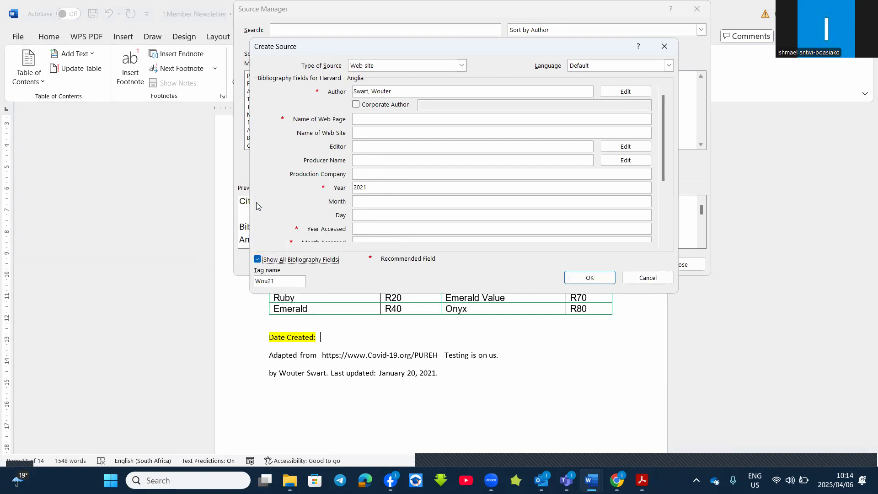
click(358, 201)
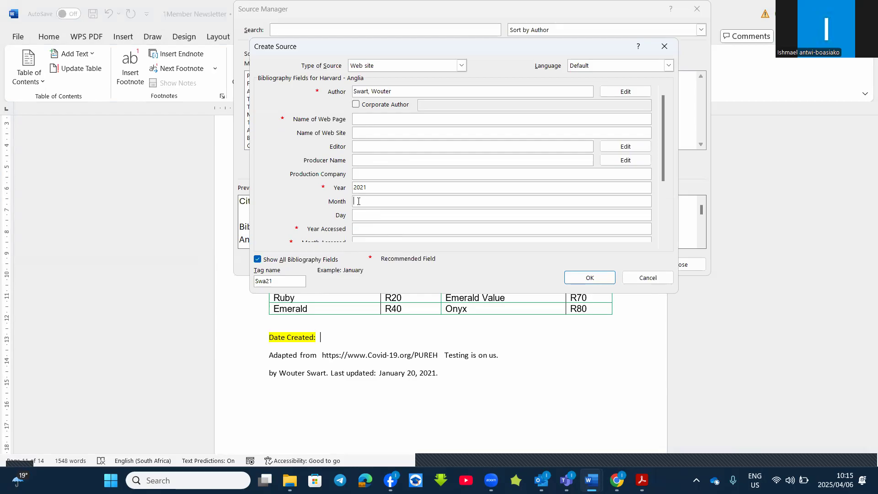
text(01)
key(BackSpace)
key(BackSpace)
text(January)
click(358, 214)
text(20)
click(257, 259)
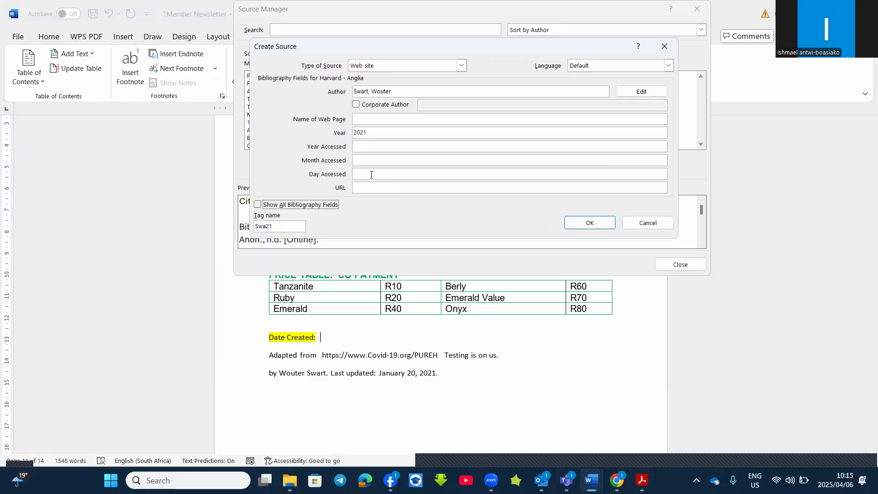
click(362, 186)
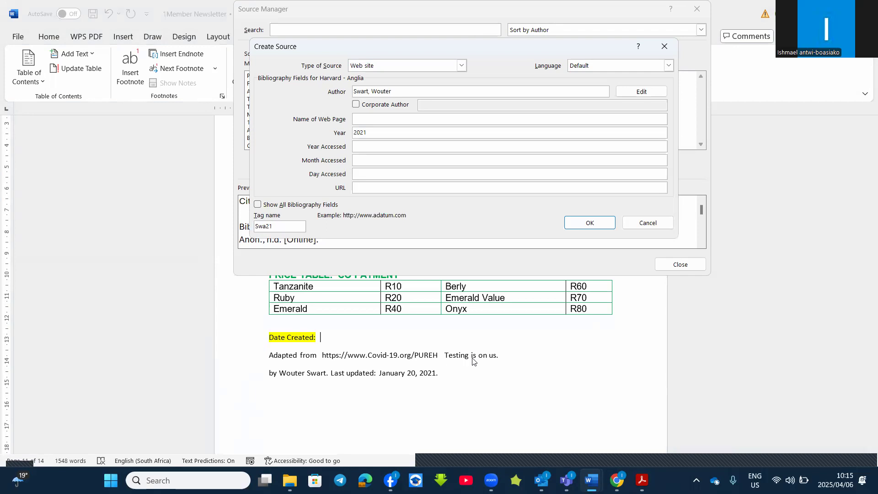
click(380, 119)
text(Testing)
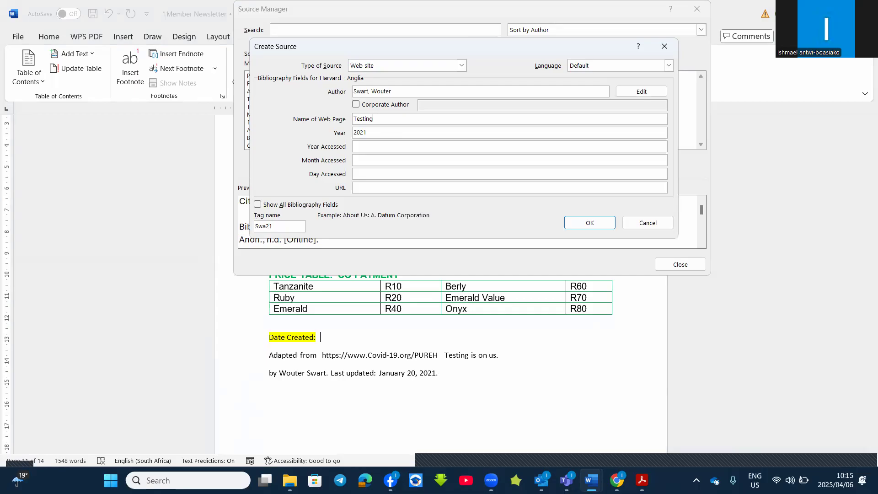
text(is on us)
click(376, 190)
text(htt)
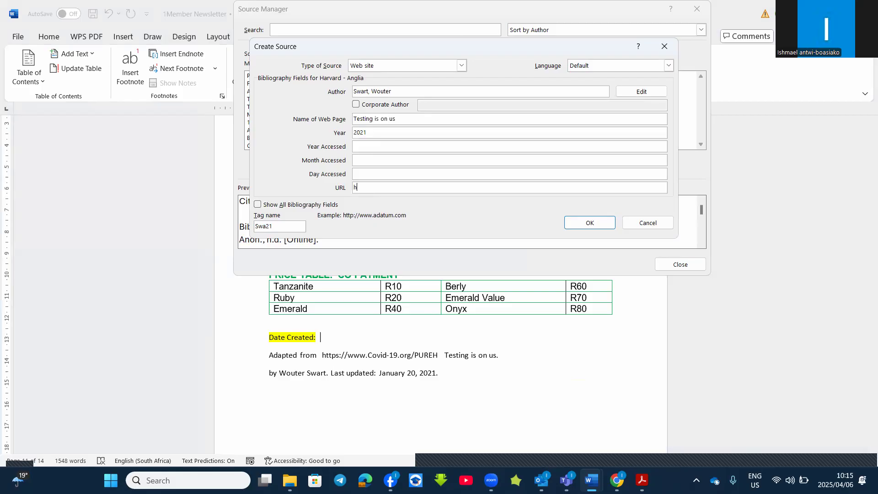
text(ps://www.covid-19.org/PUREH)
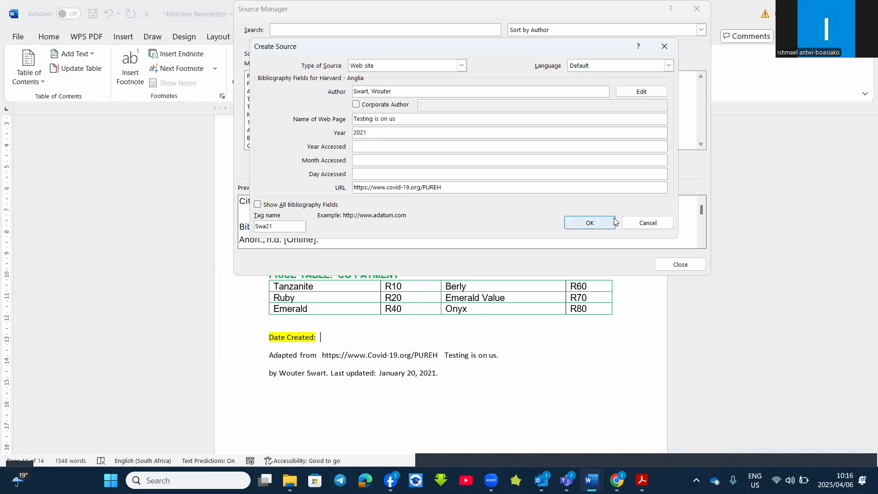
click(572, 231)
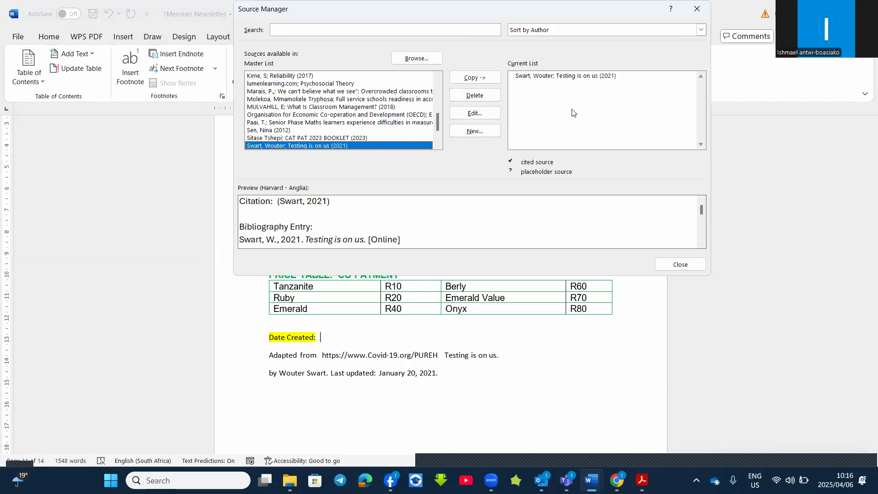
click(679, 266)
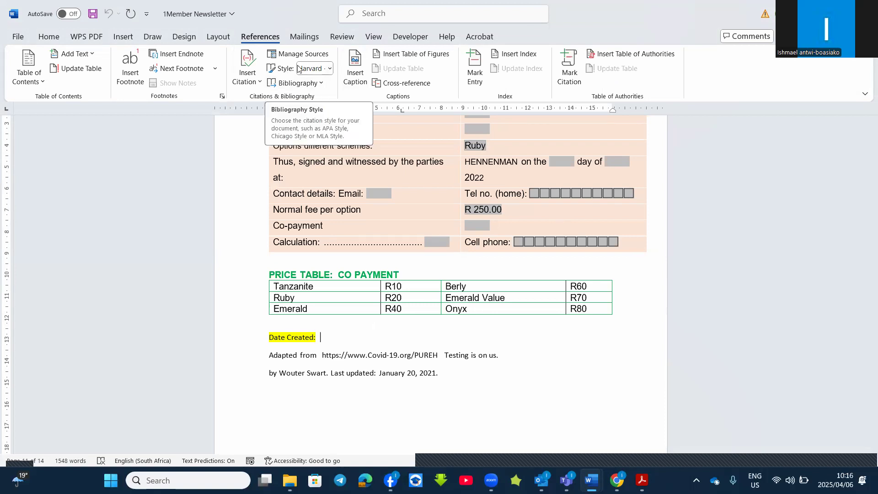
Check the exam PDF in Acrobat and switch to the "CAT P1 scope and Video Links" document in Word.
click(228, 460)
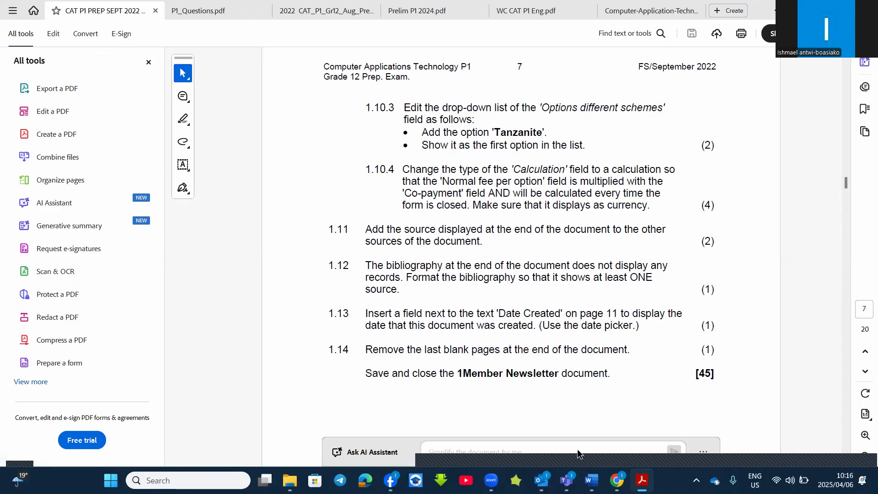
mouse_move(592, 480)
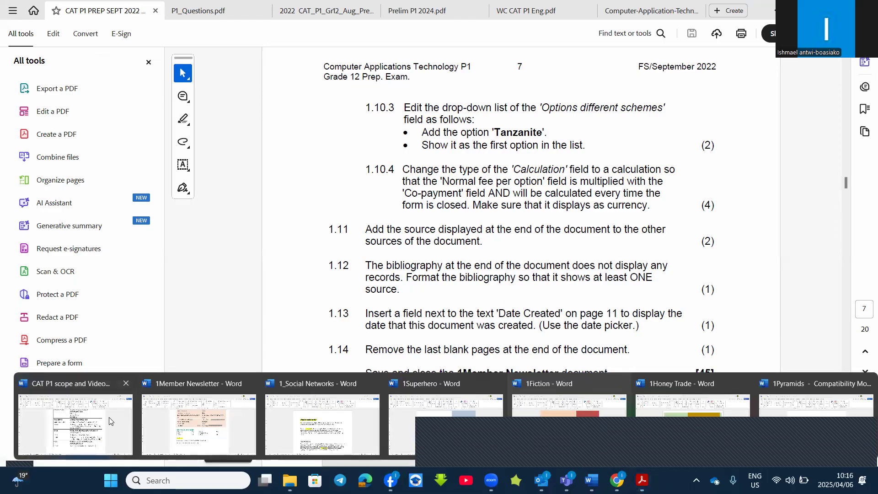
click(110, 419)
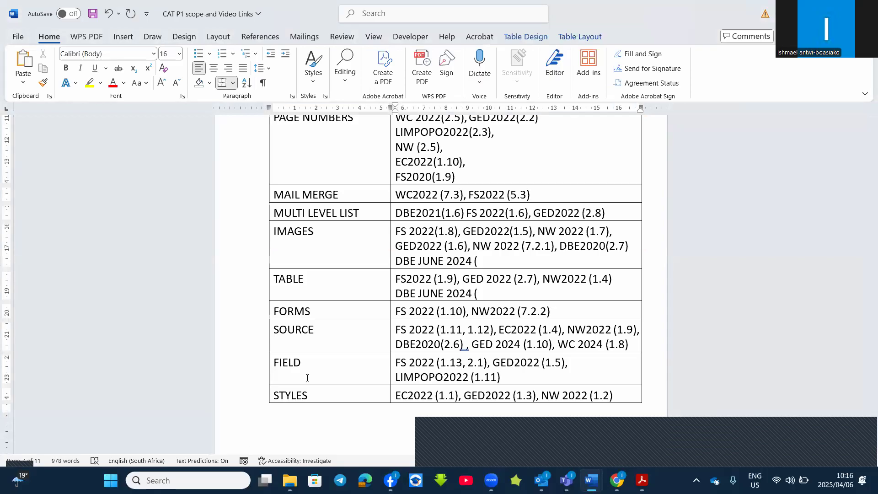
Update the bibliography field on the Bibliography page of 1Member Newsletter, and look over the built-in bibliography formats.
key(alt+Tab)
scroll(349, 354, down, 12)
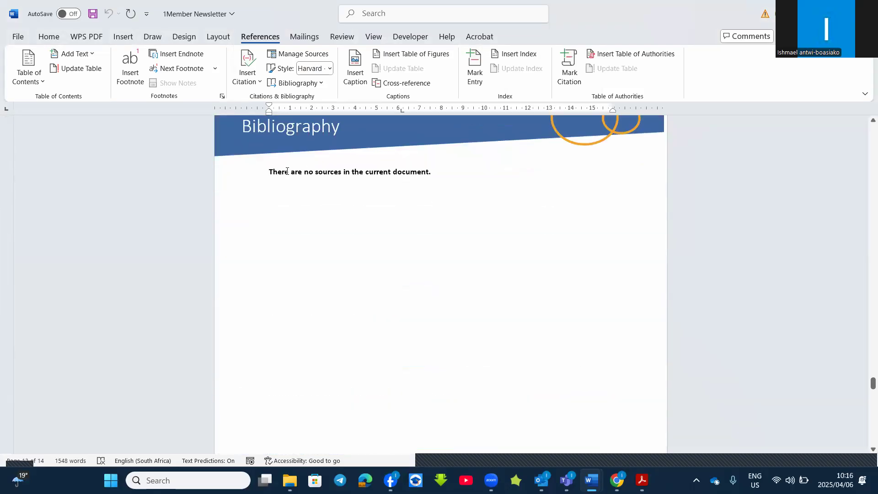
click(287, 174)
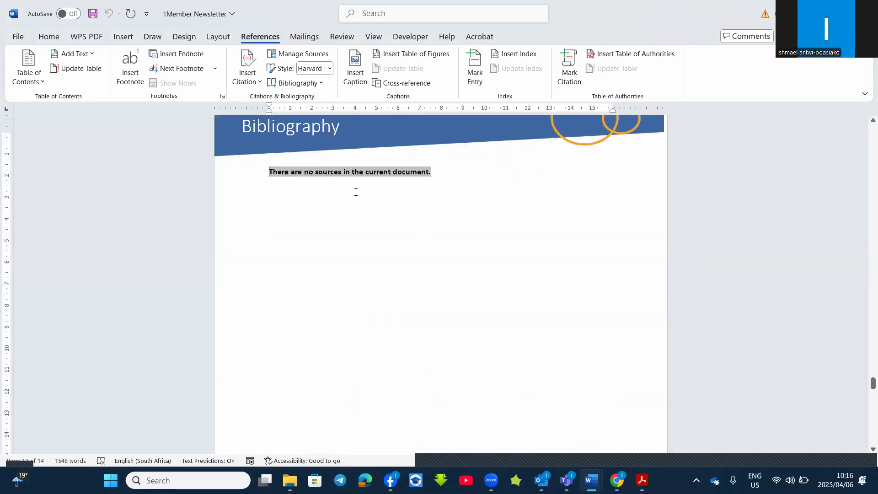
right_click(285, 173)
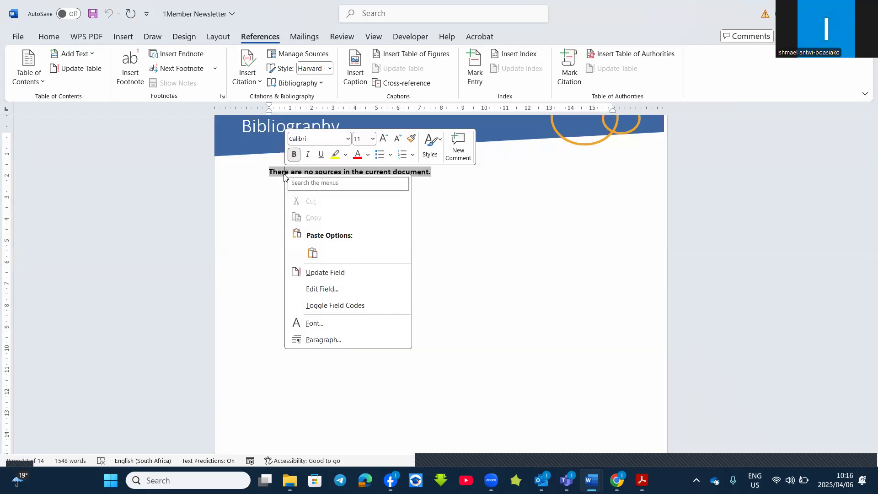
click(322, 273)
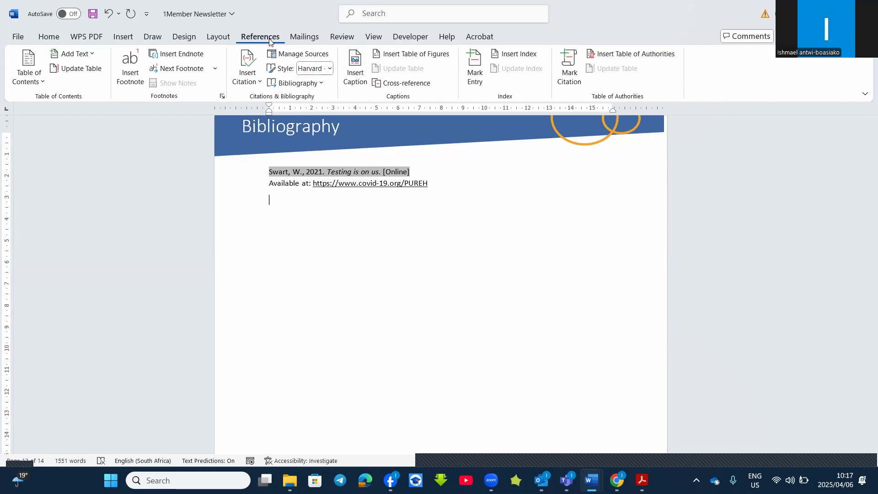
click(322, 82)
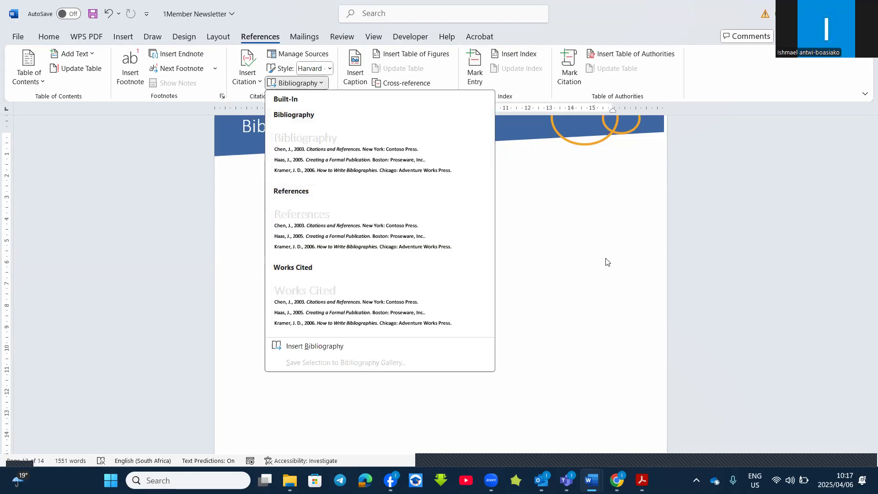
click(599, 296)
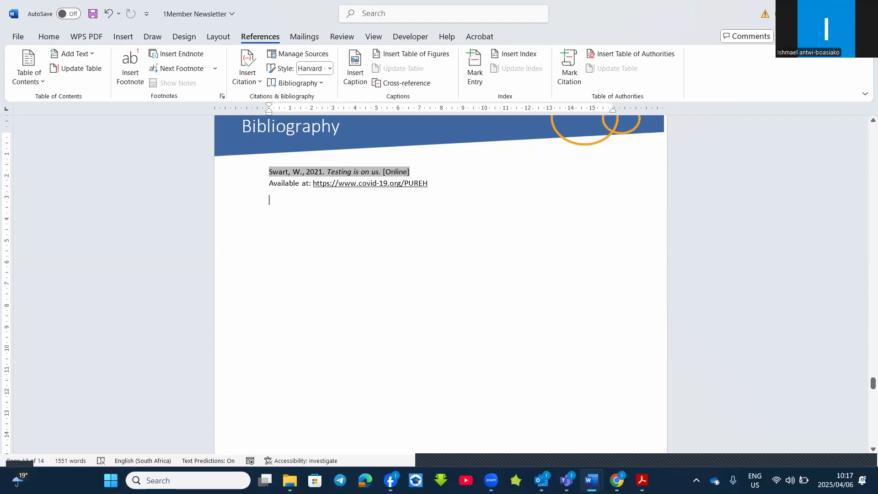
Read question 1.4 in P1_Questions.pdf in Acrobat, and switch to the 1_Social Networks document in Word.
key(alt+Tab)
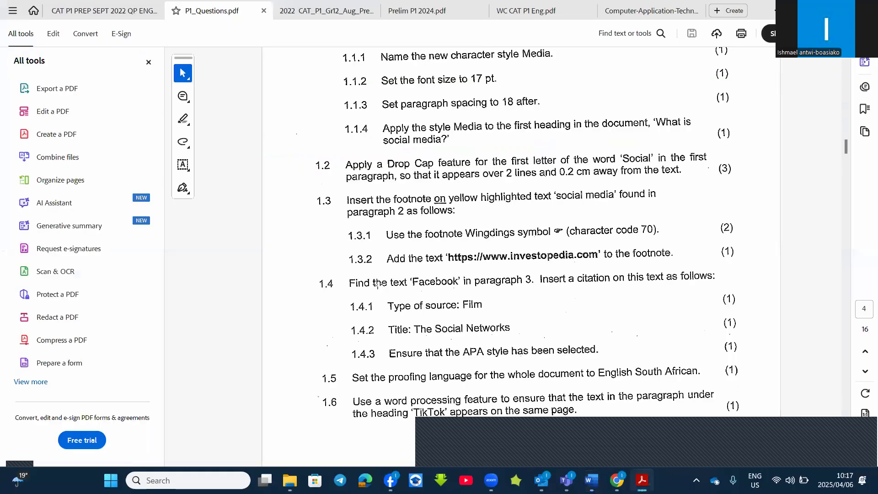
scroll(440, 206, up, 5)
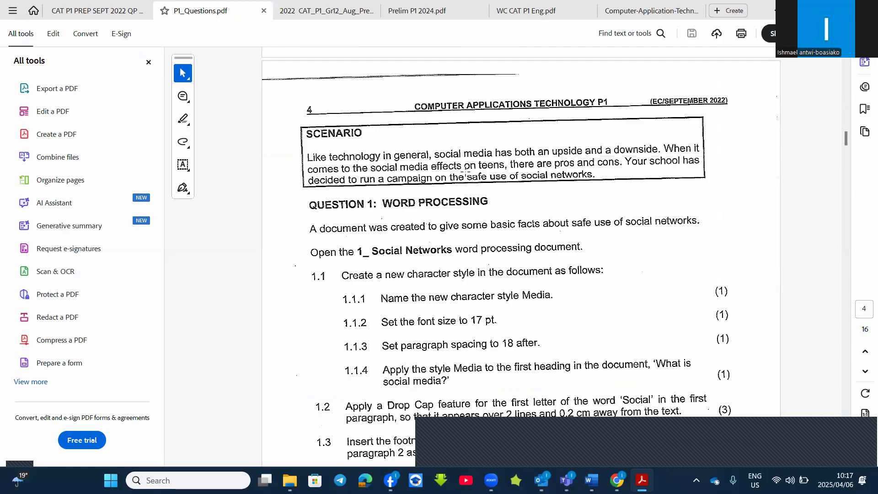
scroll(466, 170, down, 5)
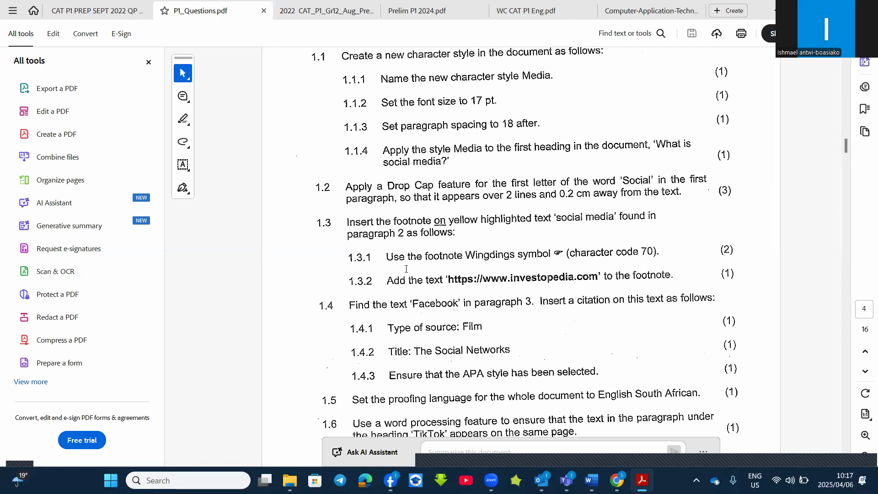
key(alt+Tab)
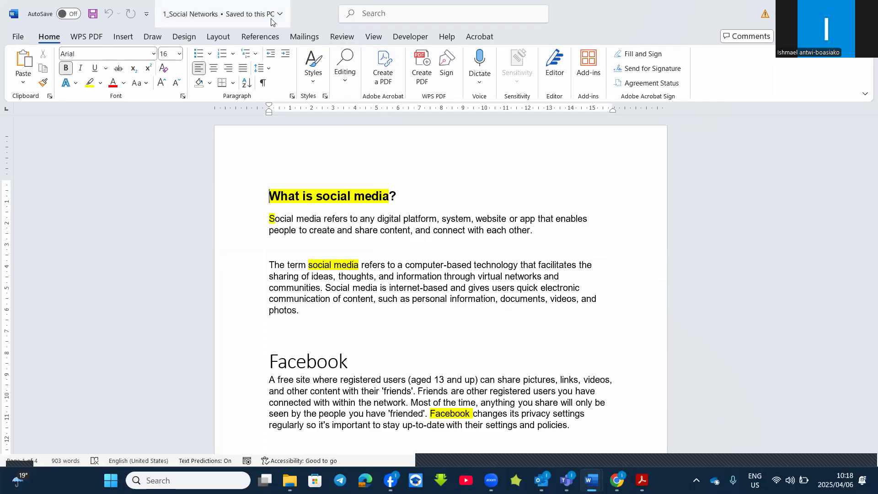
Find the Source Manager through a command search, and start a new source with Film as its type.
click(370, 15)
text(sour)
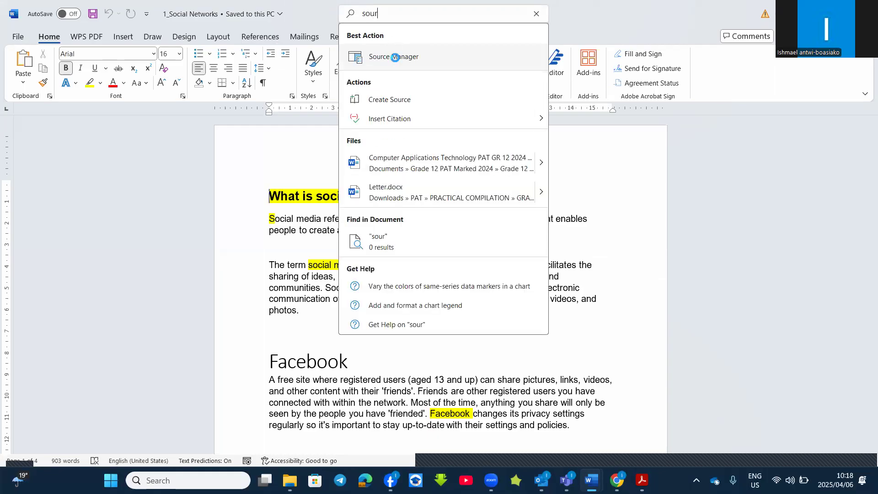
click(395, 57)
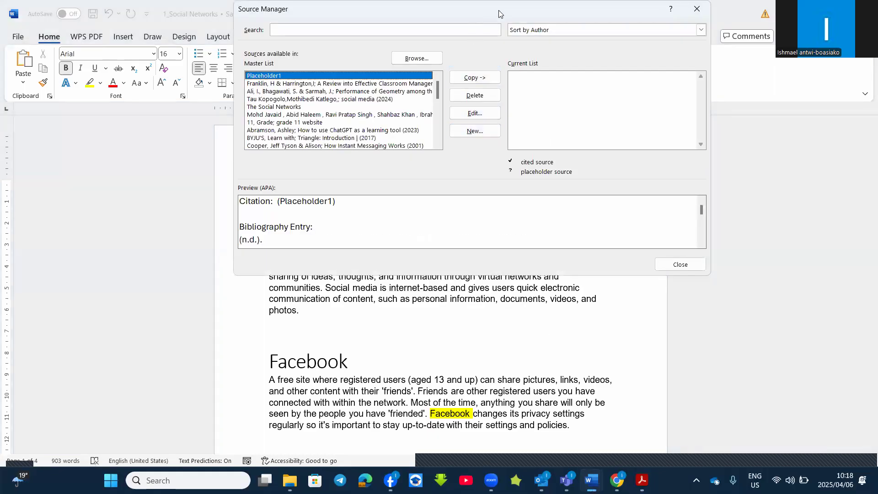
drag(512, 70, 543, 18)
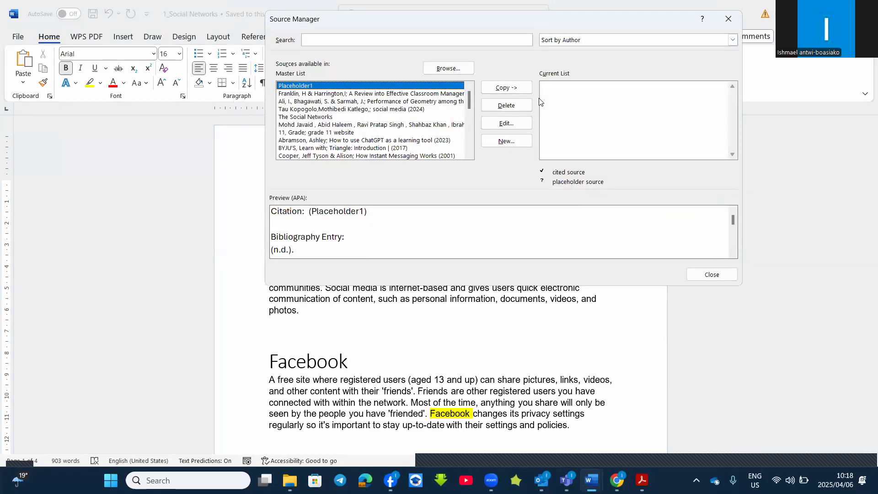
click(506, 142)
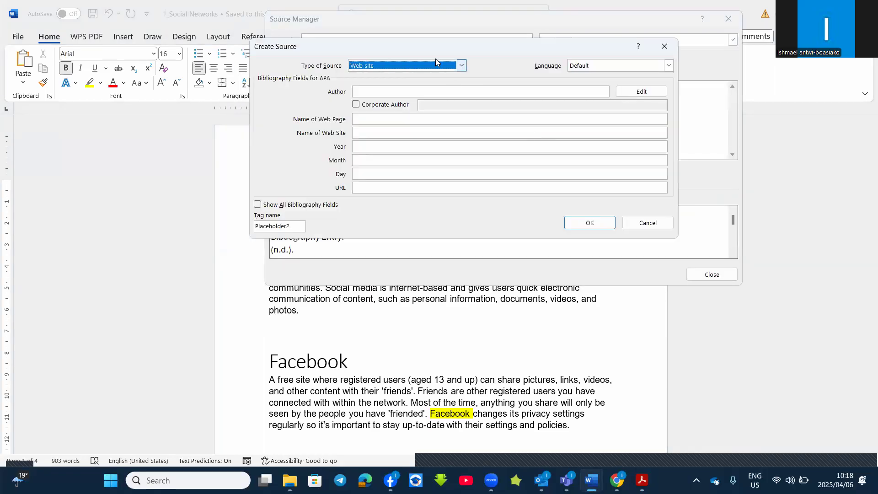
click(461, 66)
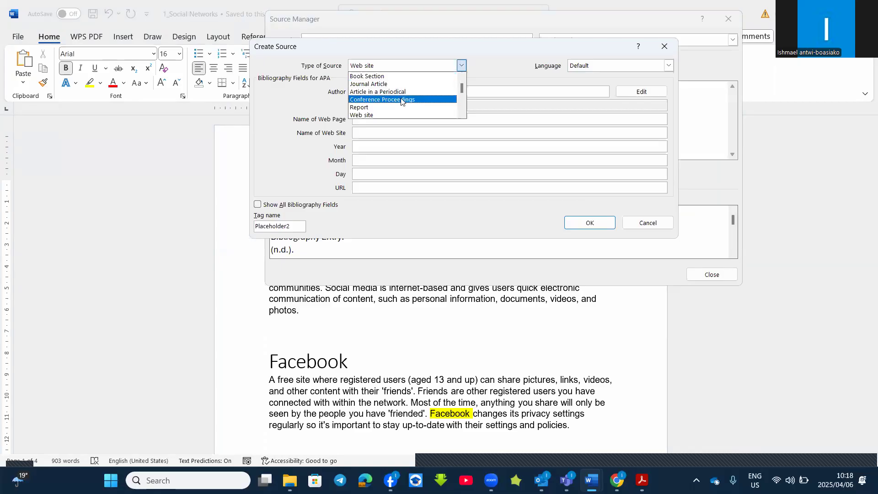
scroll(402, 106, down, 2)
scroll(402, 106, down, 5)
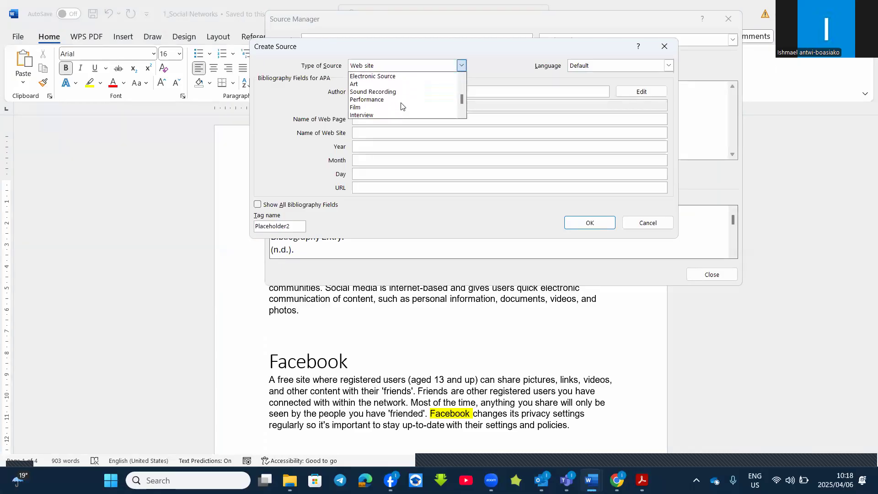
click(360, 107)
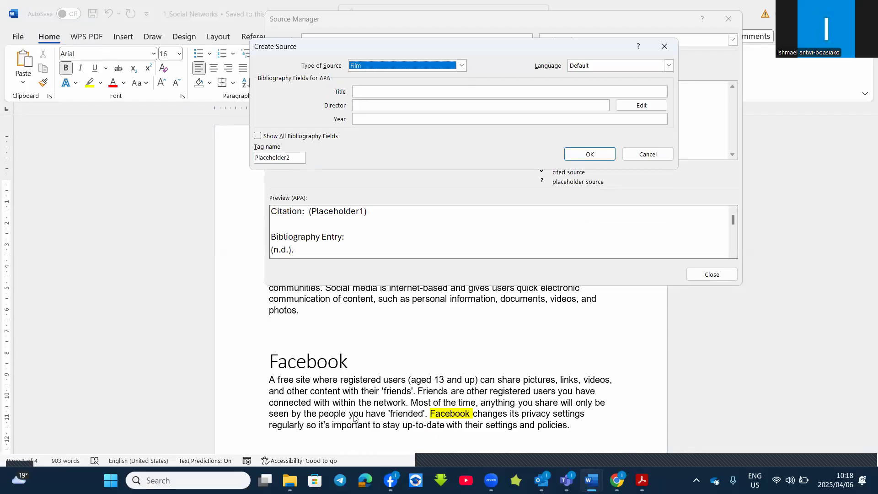
Recheck question 1.4 in the exam PDF, and set the citation style to APA after discarding the unfinished source.
key(alt+Tab)
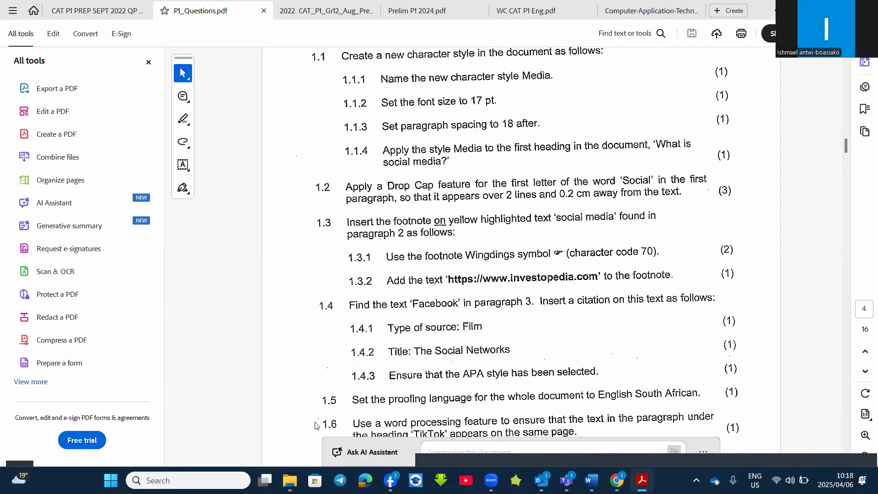
key(alt+Tab)
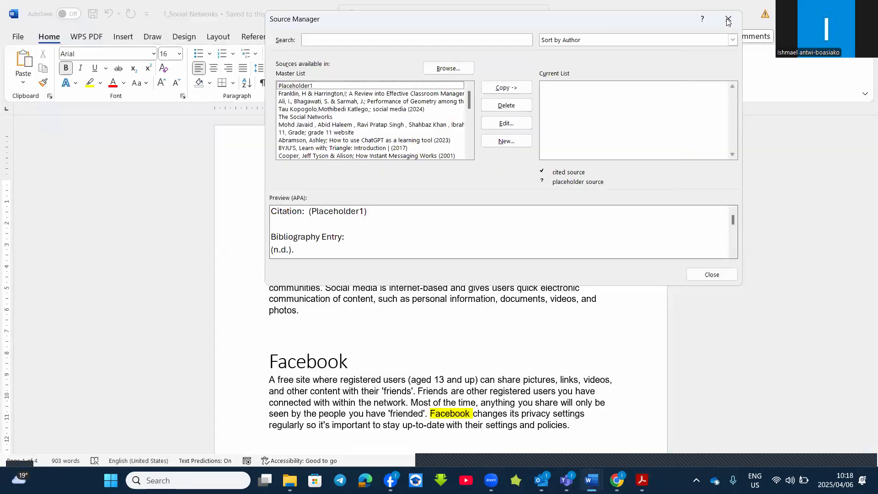
click(727, 20)
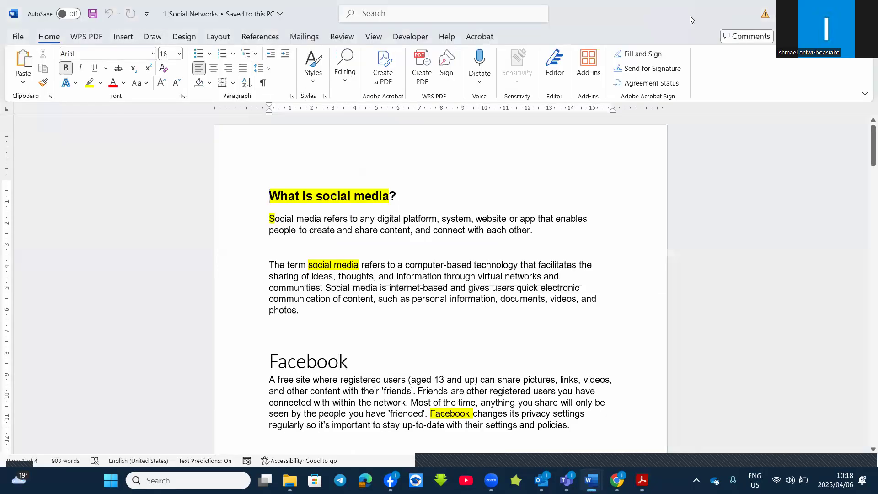
click(263, 36)
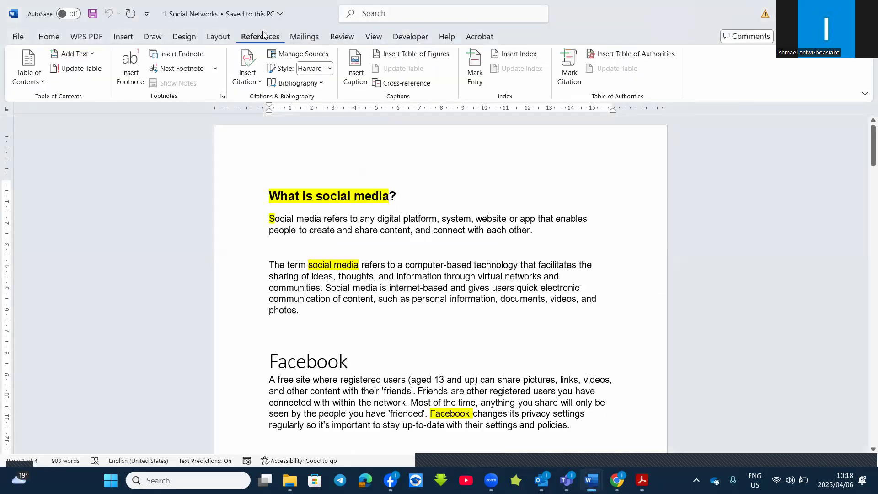
click(329, 68)
click(331, 87)
Create a Film source titled "The Sociall Network" in the Source Manager and close the manager.
click(312, 54)
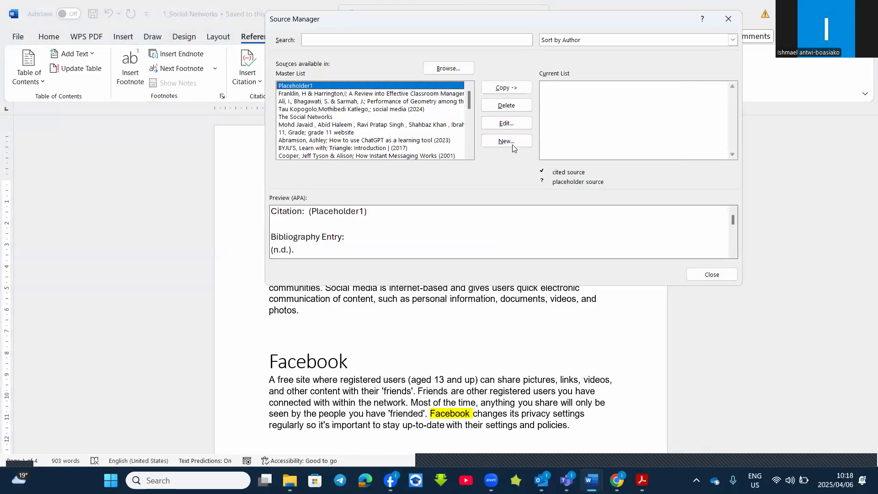
click(506, 141)
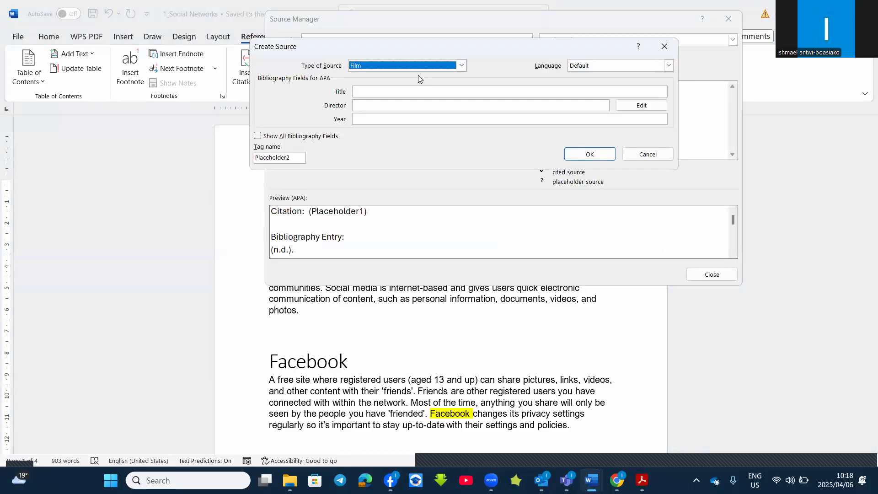
click(372, 91)
text(Th)
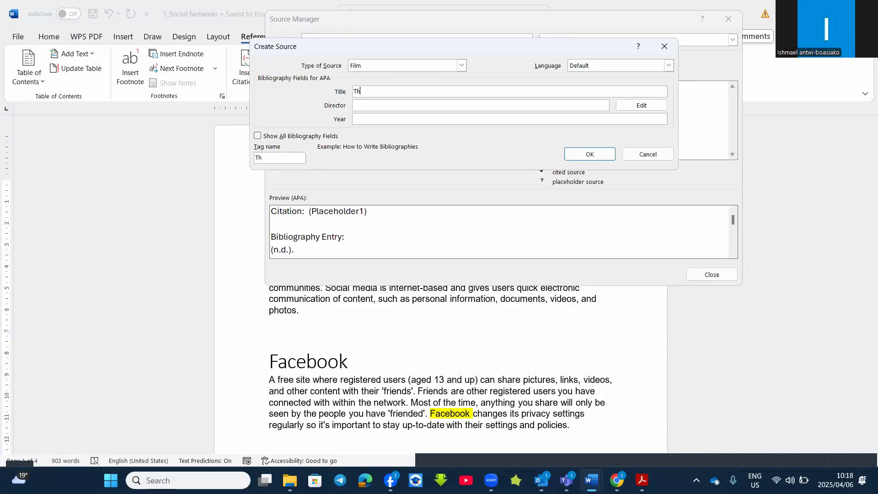
text(e Sociall Netwo)
click(602, 155)
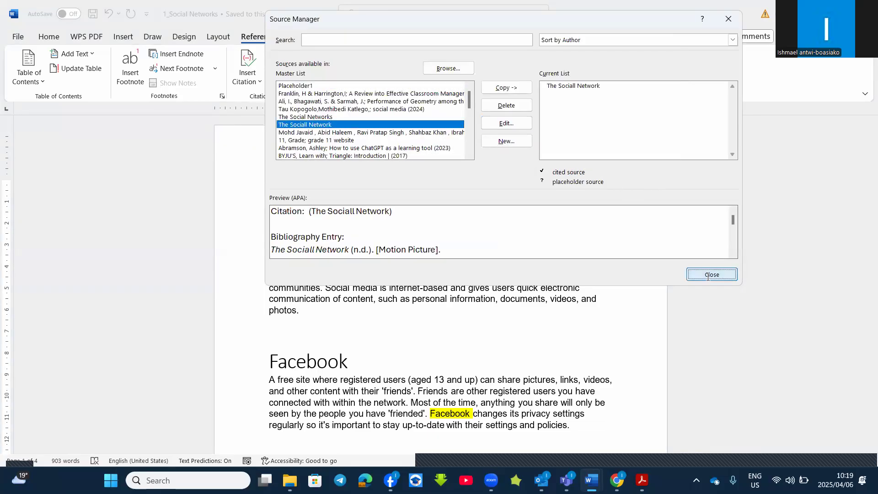
click(712, 274)
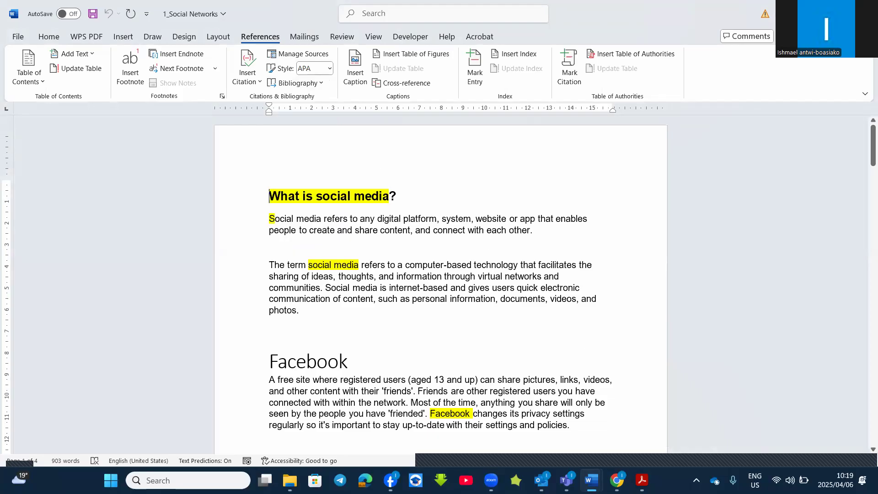
Check question 1.9 of the NW August 2022 paper in Acrobat, and switch to the 1Superhero document in Word.
click(642, 480)
click(476, 431)
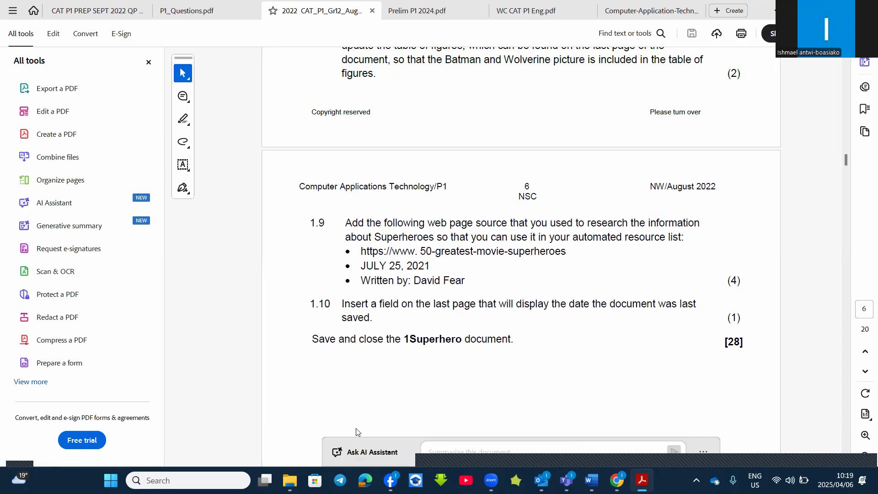
mouse_move(591, 481)
click(426, 417)
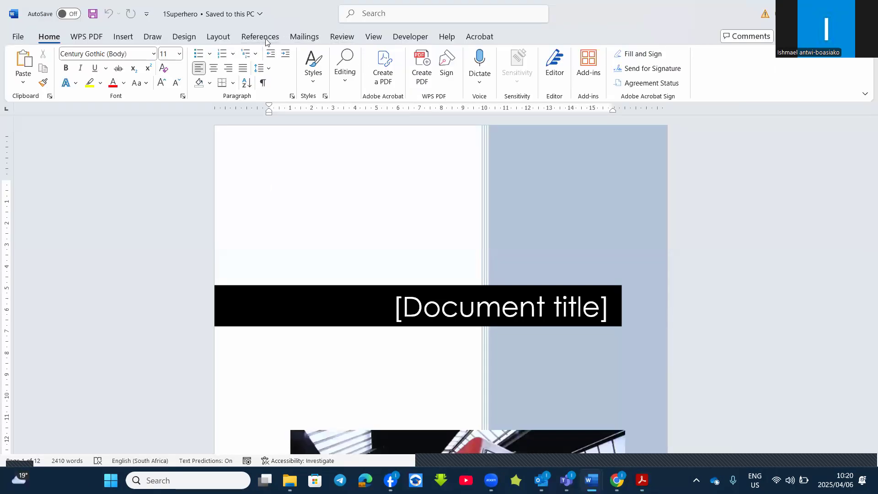
Try to open the Source Manager for 1Superhero by searching the commands for "source ma".
click(378, 17)
text(sour)
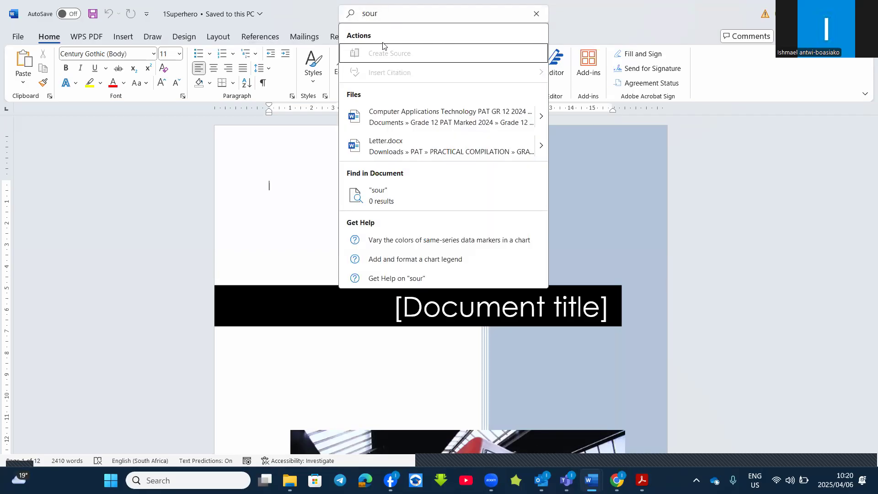
key(BackSpace)
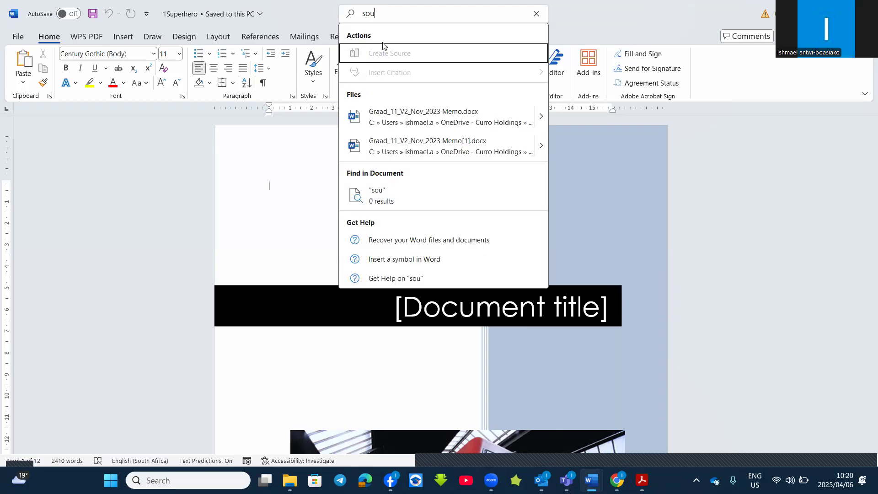
key(BackSpace)
key(BackSpace)
key(BackSpace)
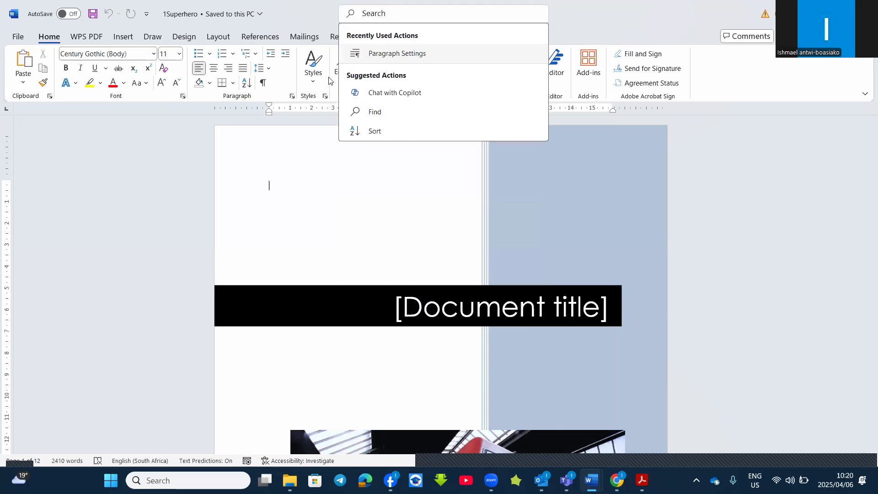
text(so)
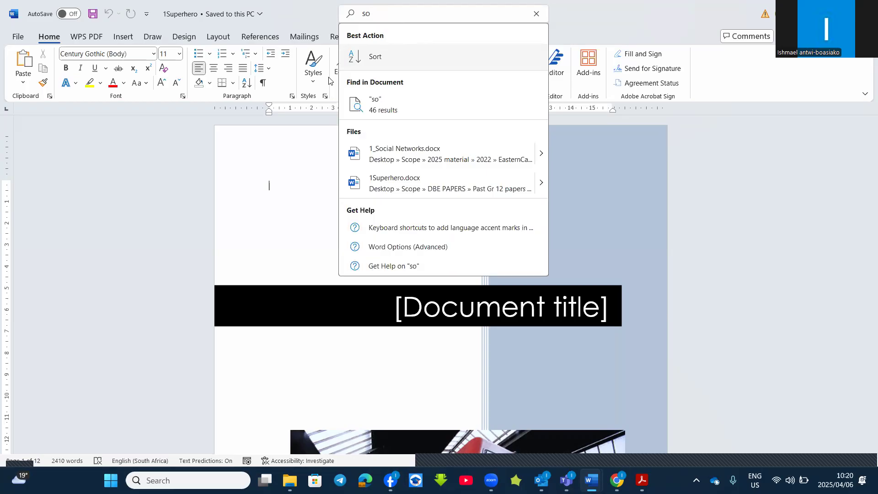
text(urce )
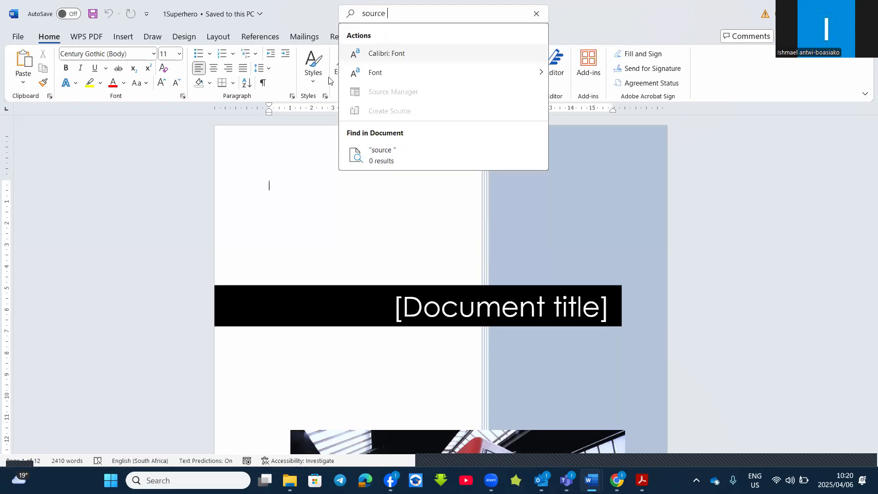
text(ma)
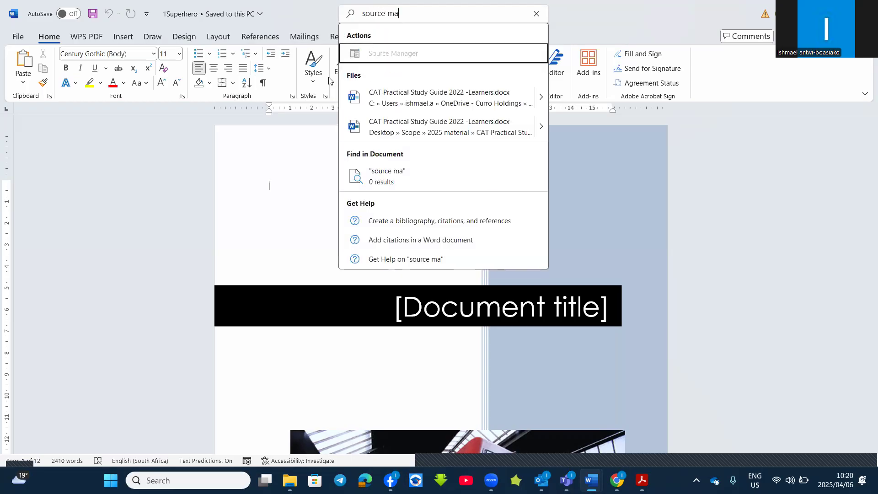
click(295, 251)
scroll(327, 265, down, 4)
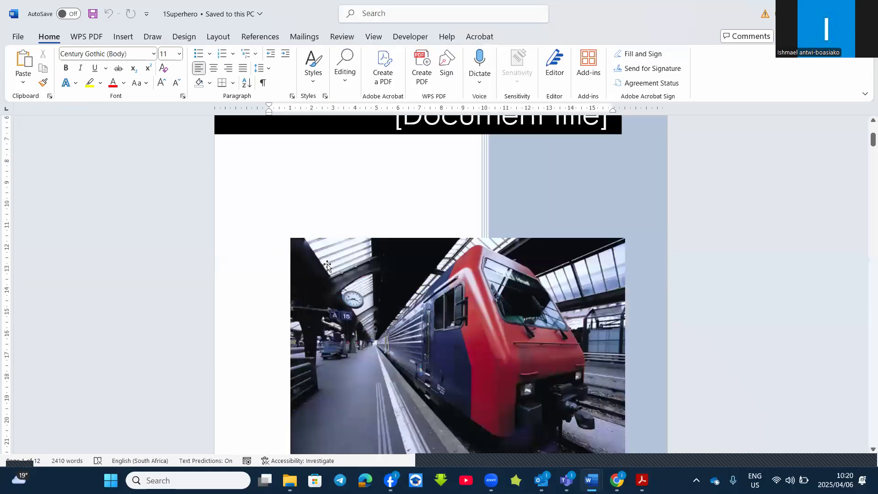
Open the Source Manager for 1Superhero from the contents page and start a new source of type Web site.
scroll(343, 269, down, 5)
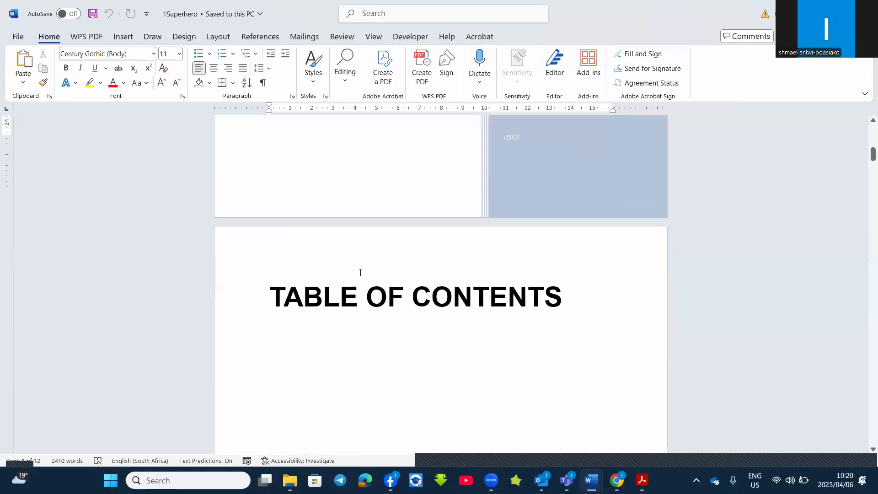
click(368, 301)
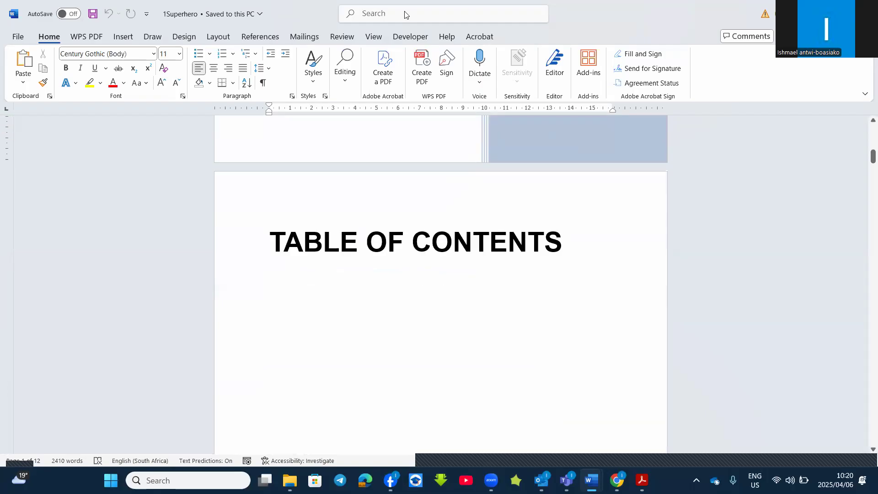
click(406, 14)
text(sou)
click(401, 57)
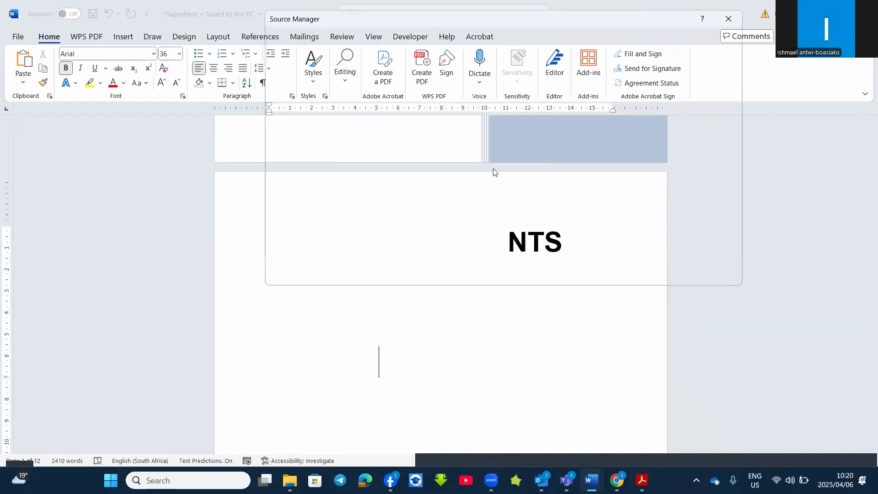
click(515, 142)
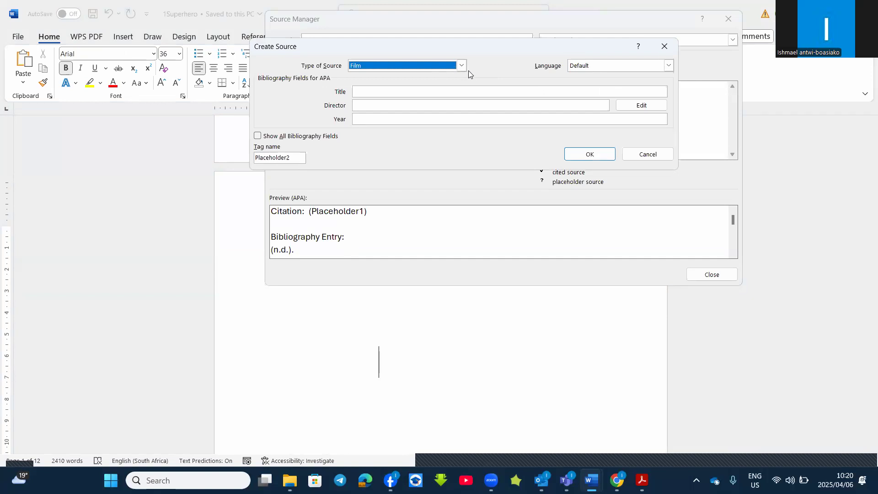
click(461, 67)
scroll(385, 112, down, 2)
scroll(384, 110, up, 3)
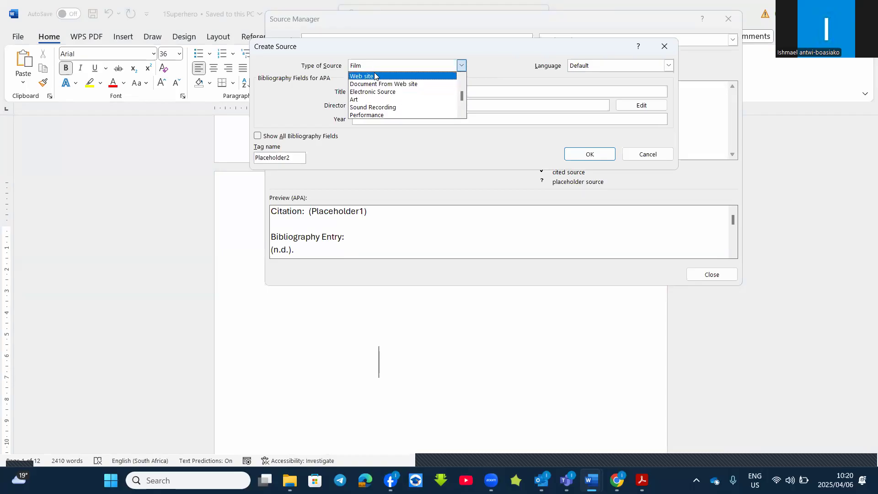
click(376, 76)
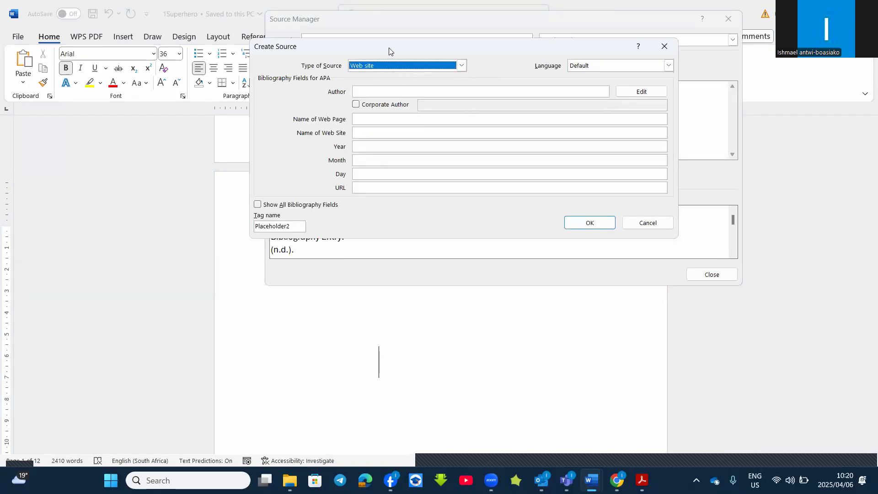
Check question 1.9 in the exam PDF and enter the author's full name for the new web source.
drag(389, 47, 399, 84)
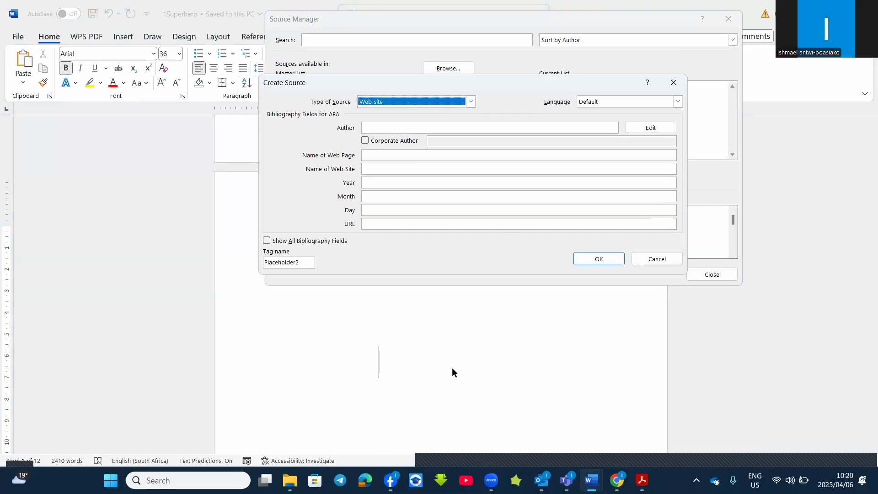
key(alt+Tab)
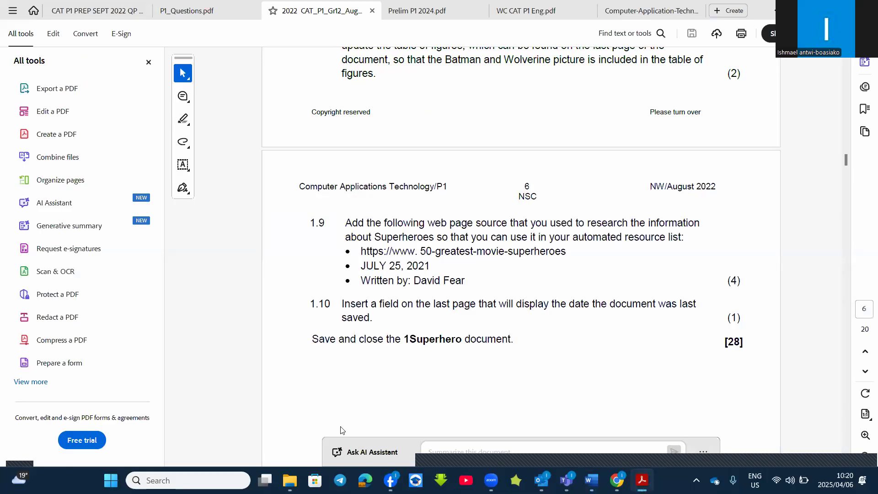
key(alt+Tab)
text(David Fear)
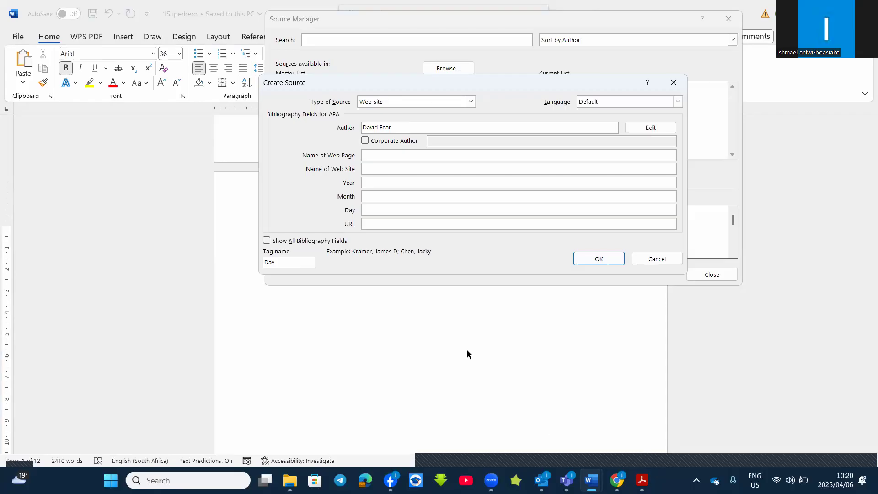
Recheck question 1.9 in the PDF and set the web page name to "50 greattest movies superheroes" in the 1Superhero source.
key(alt+Tab)
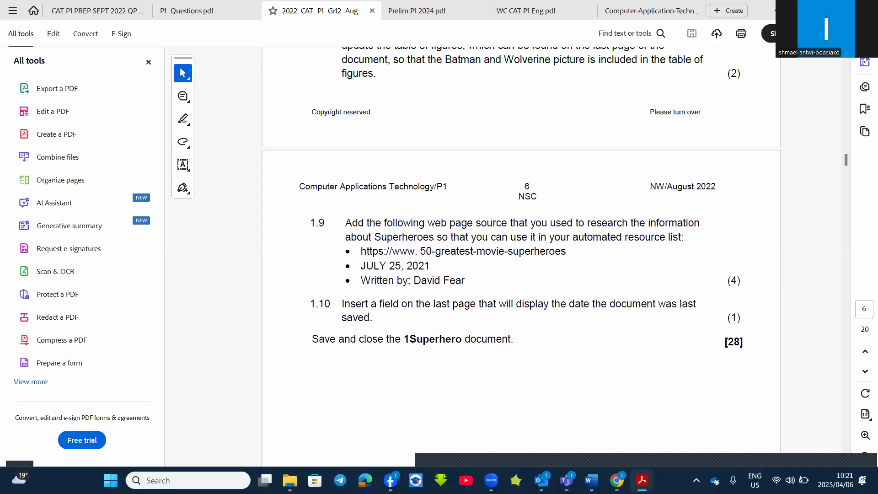
click(591, 480)
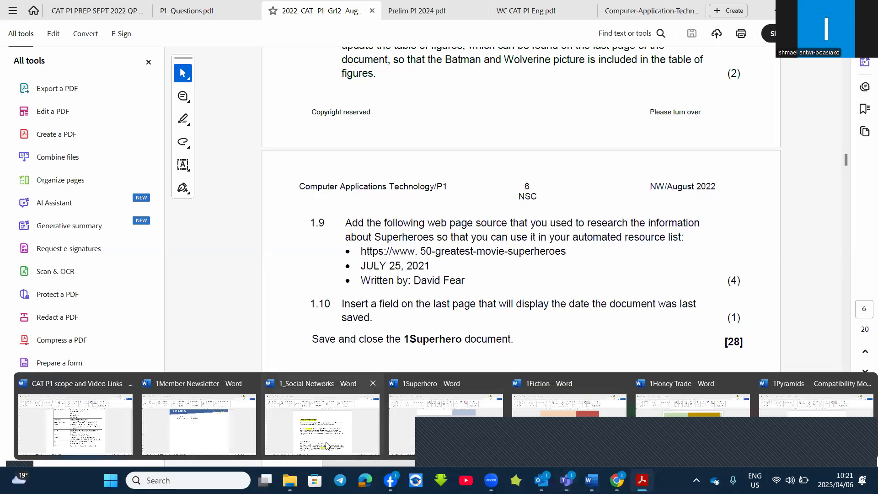
click(414, 431)
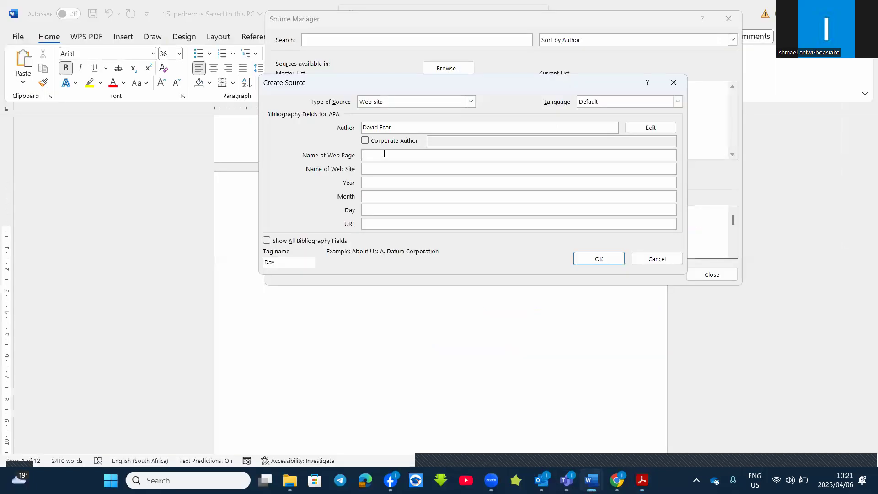
click(384, 154)
text(50 greattest movies superheroes)
Consult question 1.9 once more and set the web site name to "50 greatest movies superheroes".
click(395, 169)
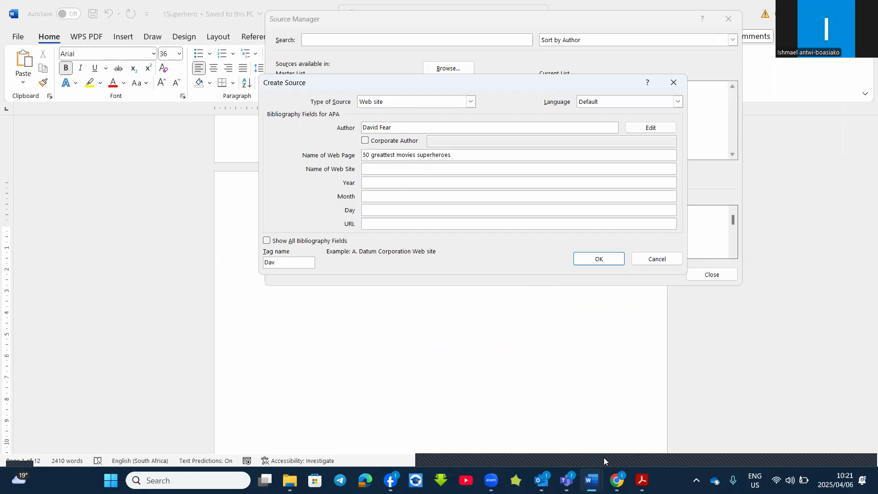
key(alt+Tab)
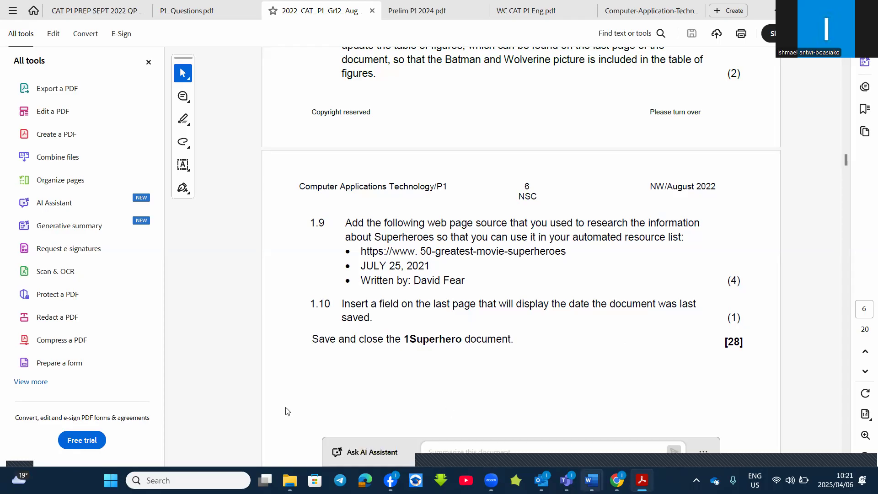
key(alt+Tab)
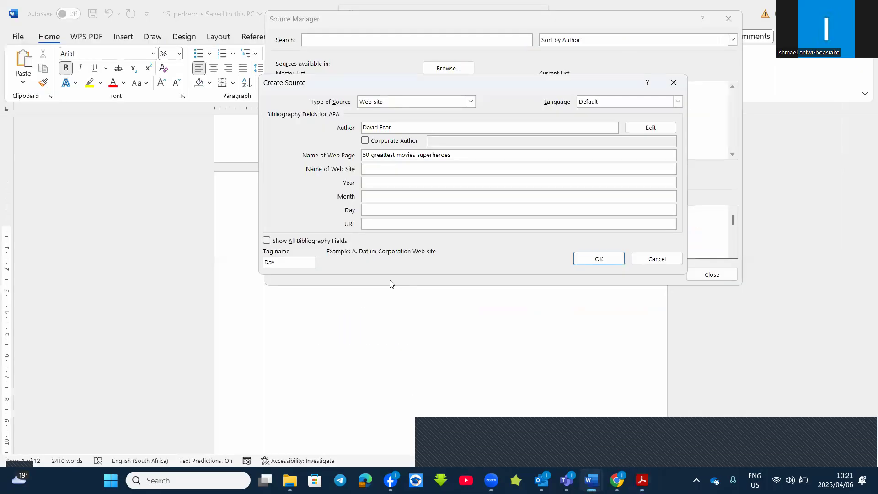
text(50 greatest movies superheroes)
Set the web source's date to year 2021, month July and day 15.
click(397, 184)
text(2021)
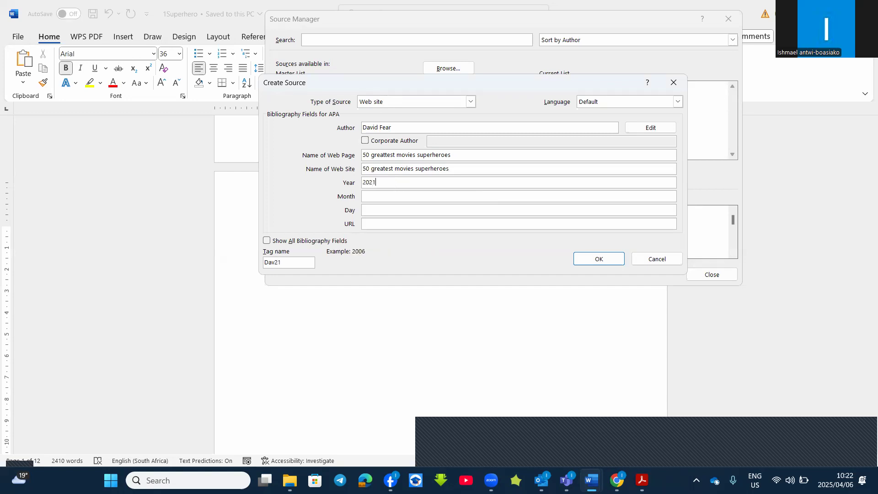
click(380, 195)
text(July)
click(378, 210)
text(16)
key(BackSpace)
text(5)
click(384, 222)
text(https:/www.)
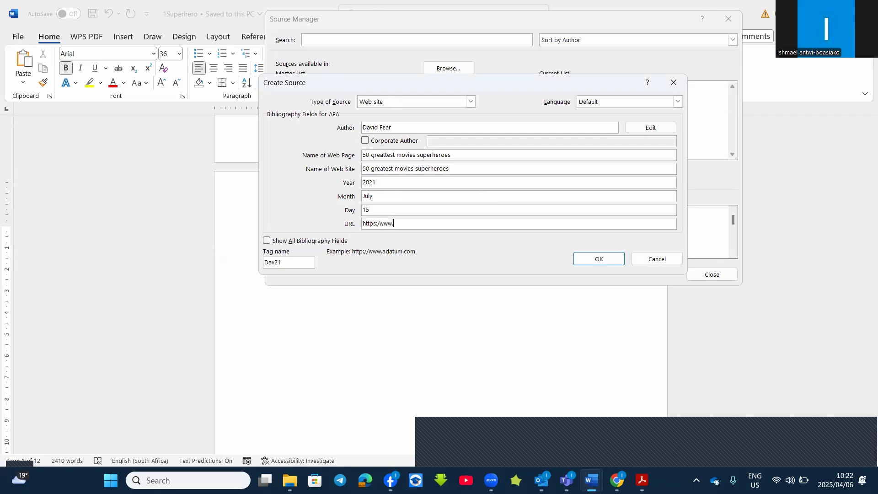
text(50-greatest-superheroes)
click(605, 259)
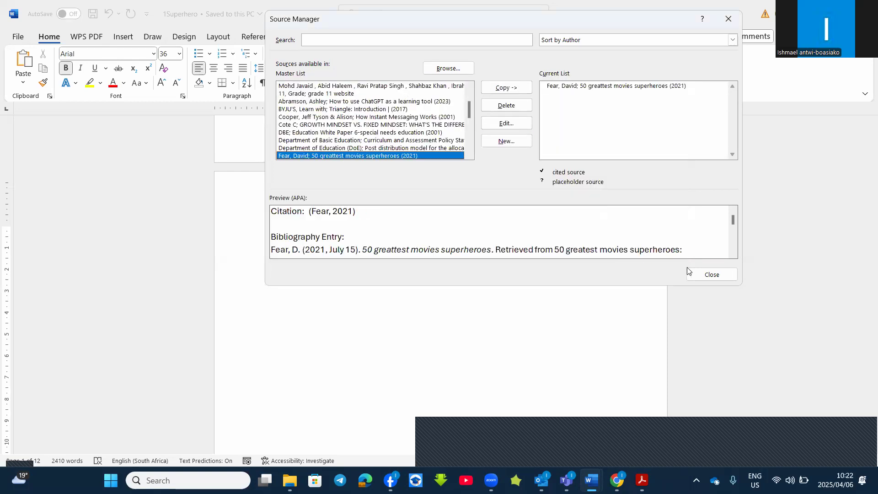
click(711, 274)
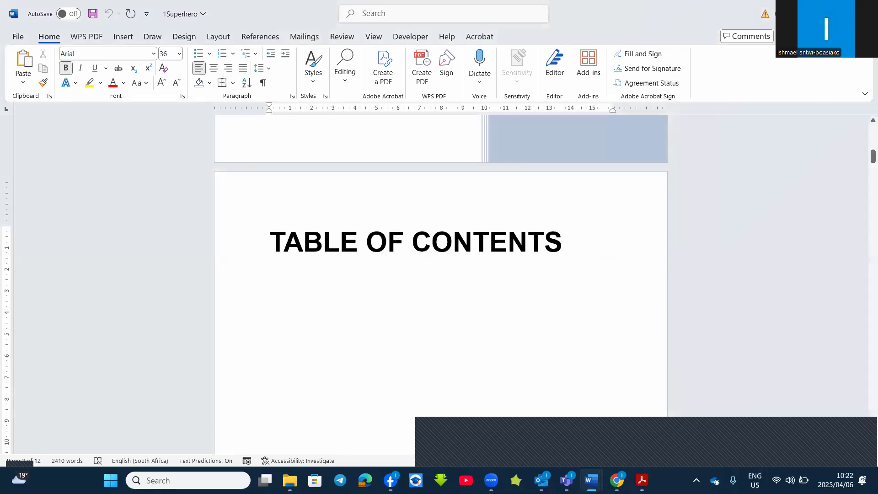
Switch to Prelim P1 2024.pdf in Acrobat and read question 1.10 on modifying a source and inserting a bibliography.
mouse_move(642, 480)
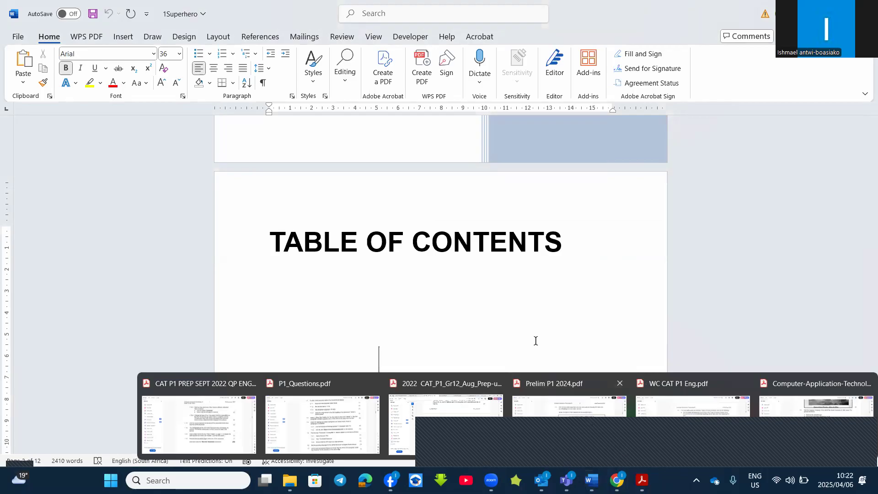
click(570, 402)
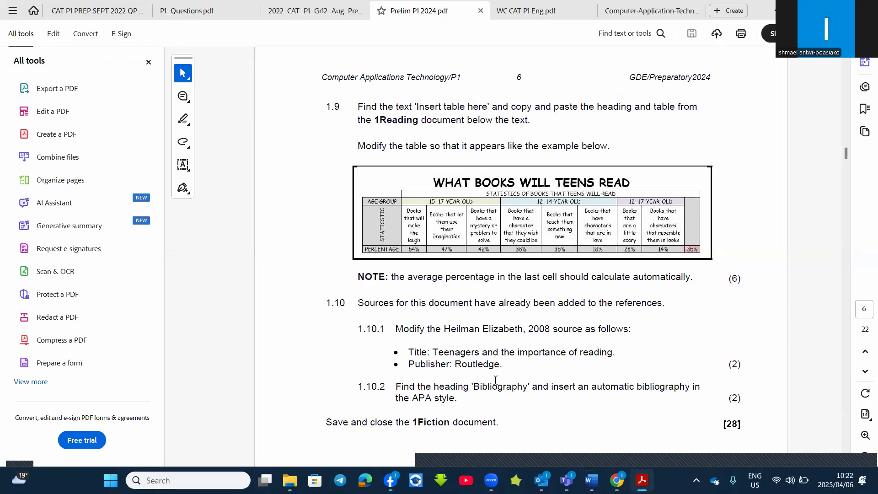
scroll(489, 373, down, 1)
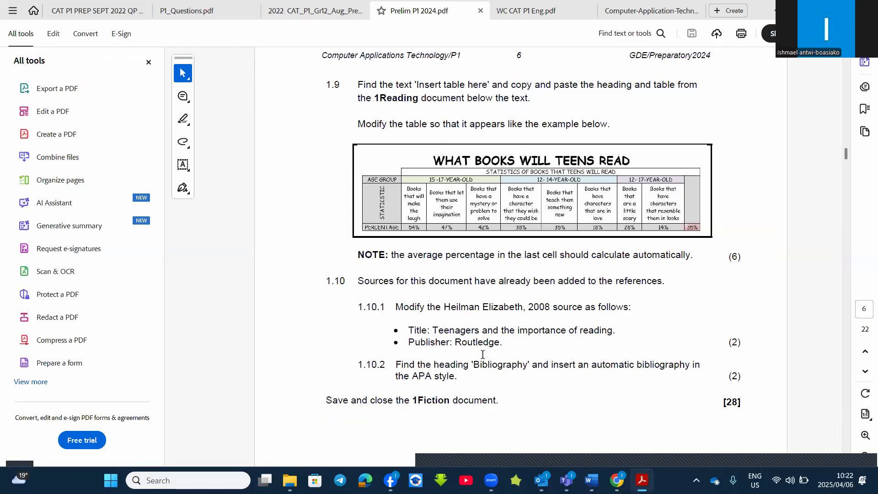
scroll(483, 356, up, 2)
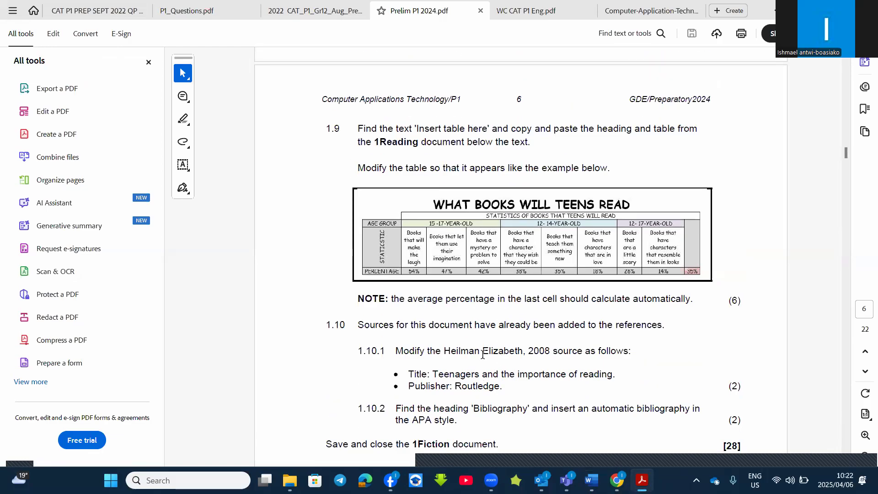
scroll(482, 355, down, 4)
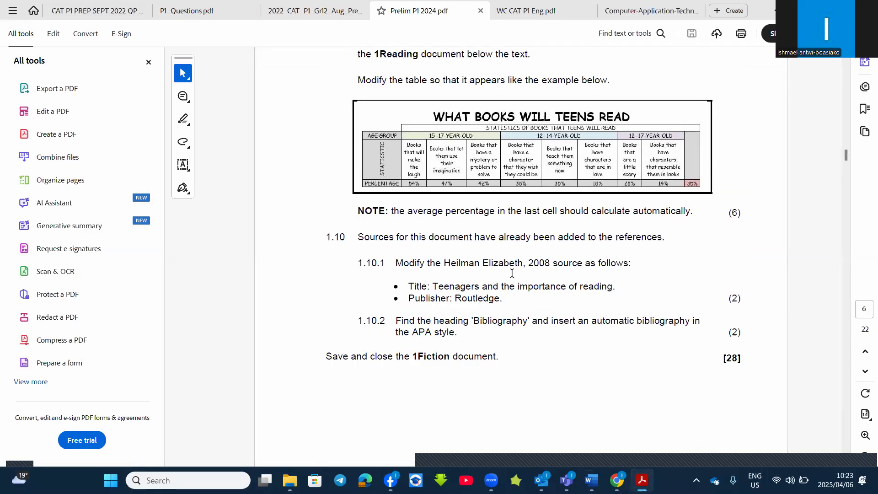
scroll(512, 273, up, 1)
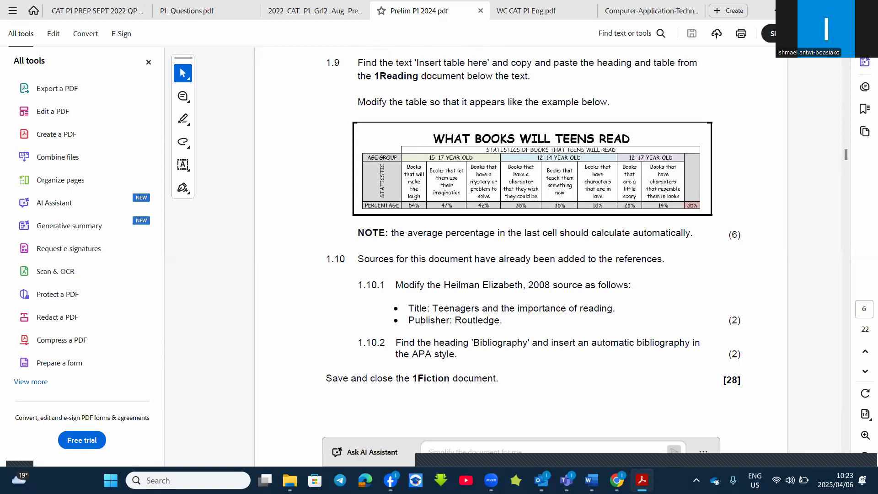
Switch to the 1Fiction document in Word and open the 2008 source from the Source Manager's current list for editing.
mouse_move(592, 480)
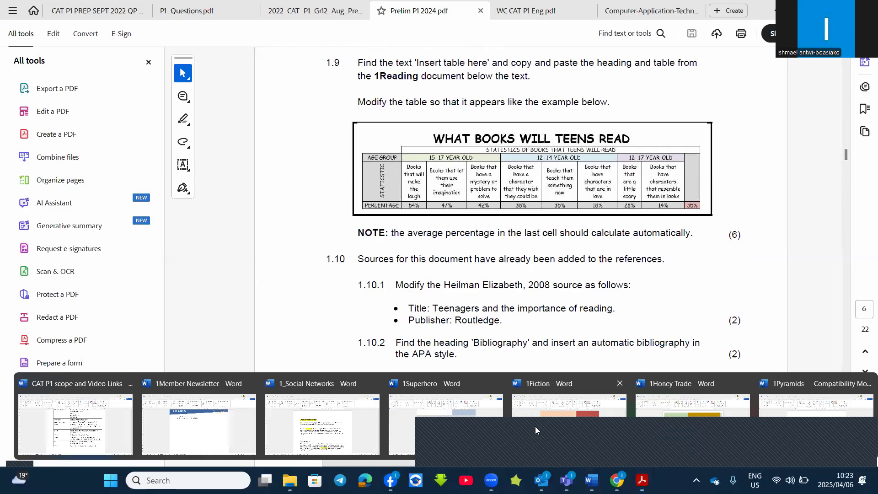
click(569, 412)
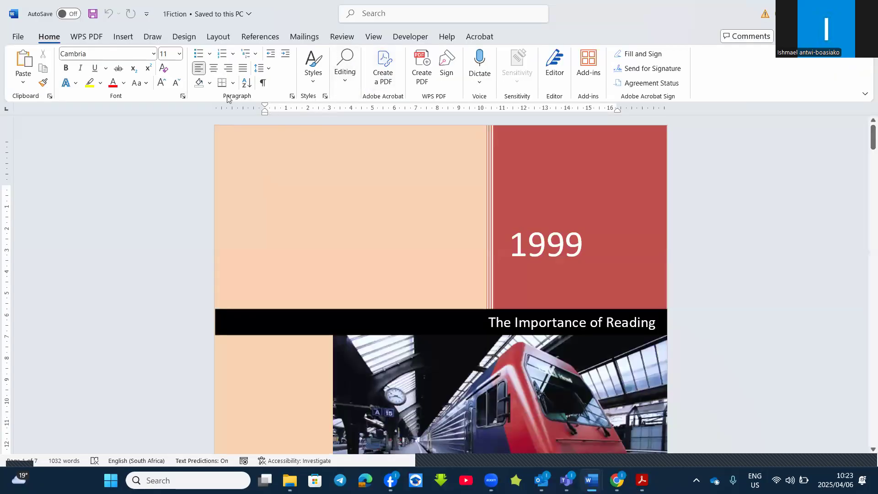
click(261, 37)
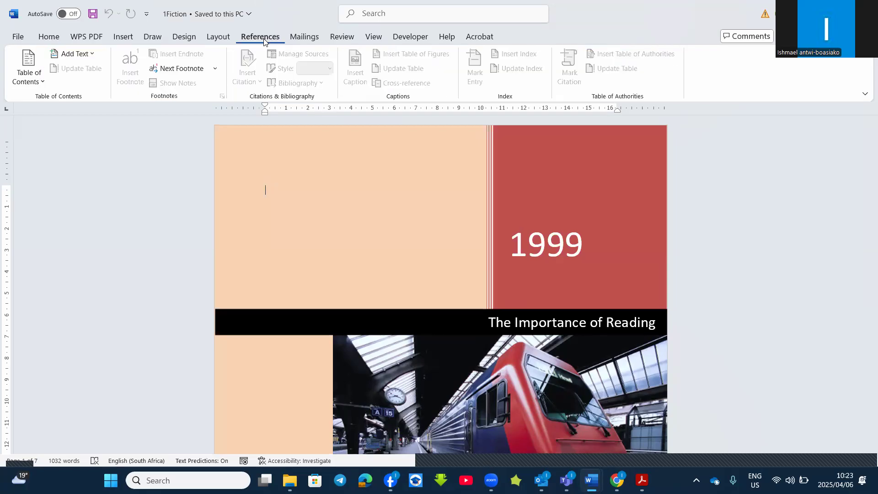
scroll(503, 321, down, 10)
scroll(502, 322, up, 1)
scroll(474, 338, down, 8)
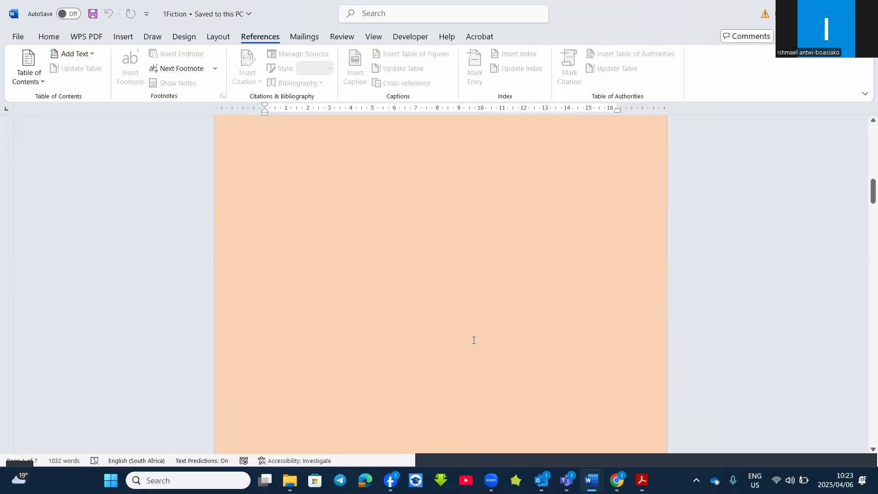
click(477, 286)
click(304, 54)
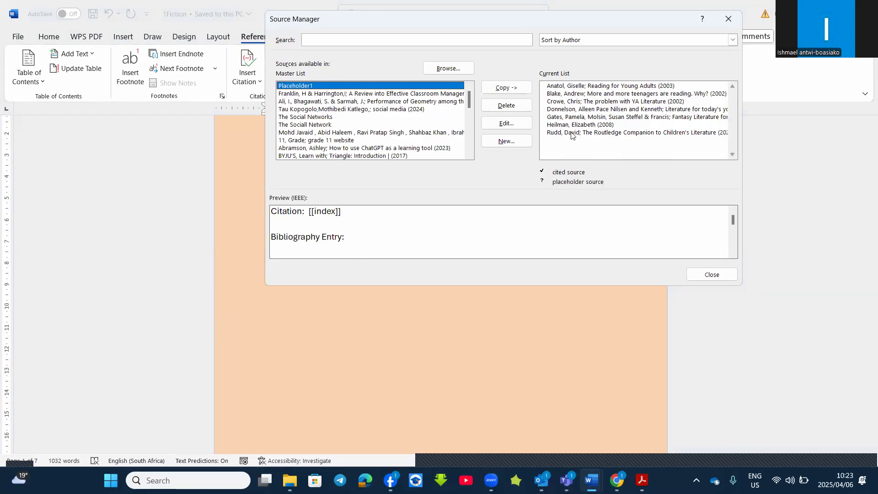
click(604, 126)
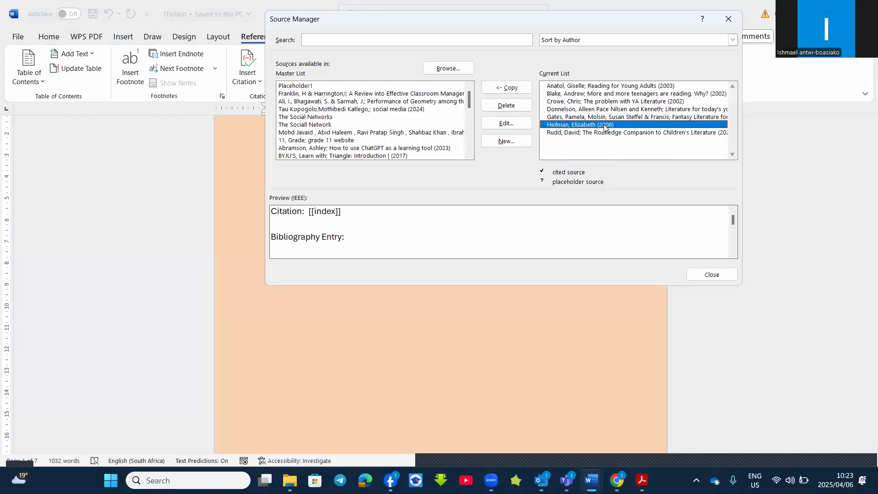
click(506, 123)
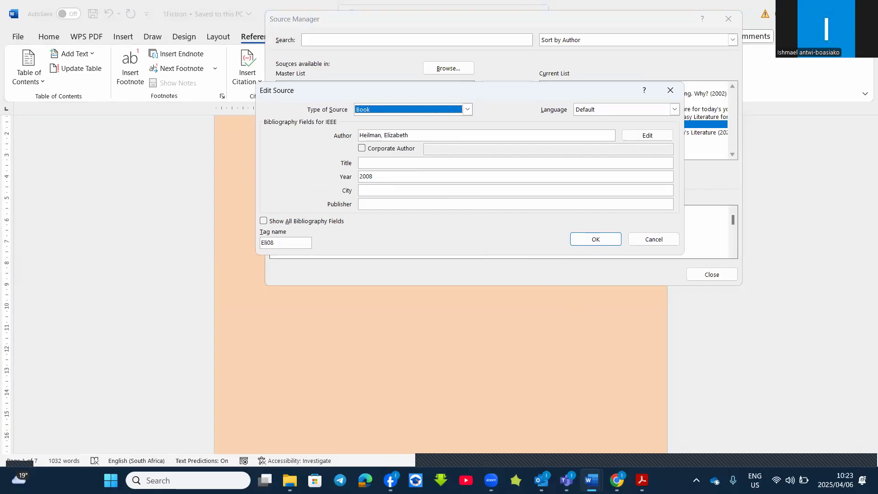
Copy "Teenagers and the importance of reading" from question 1.10.1 in Prelim P1 2024.pdf in Acrobat and paste it as the 2008 source's title in Word.
mouse_move(642, 480)
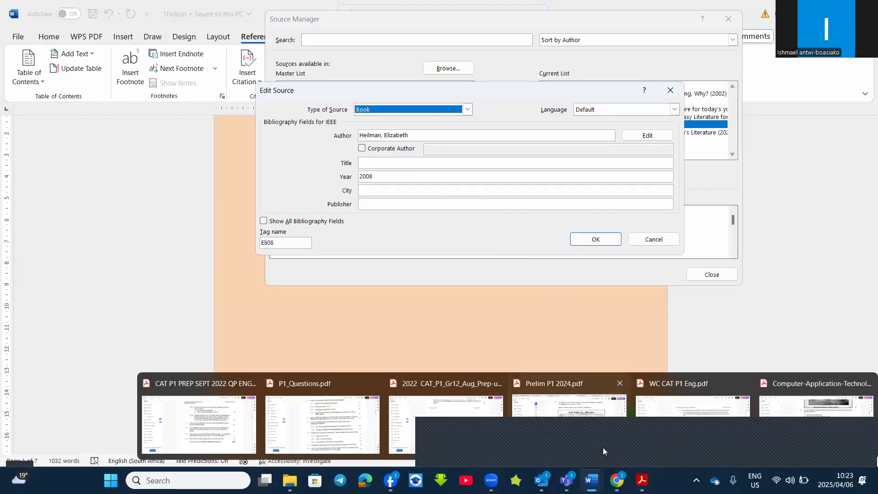
click(558, 388)
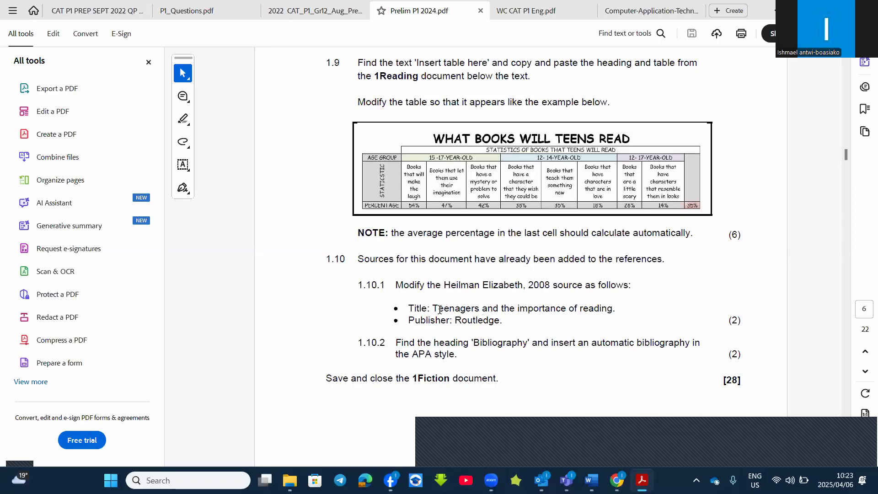
drag(437, 311, 602, 310)
right_click(602, 310)
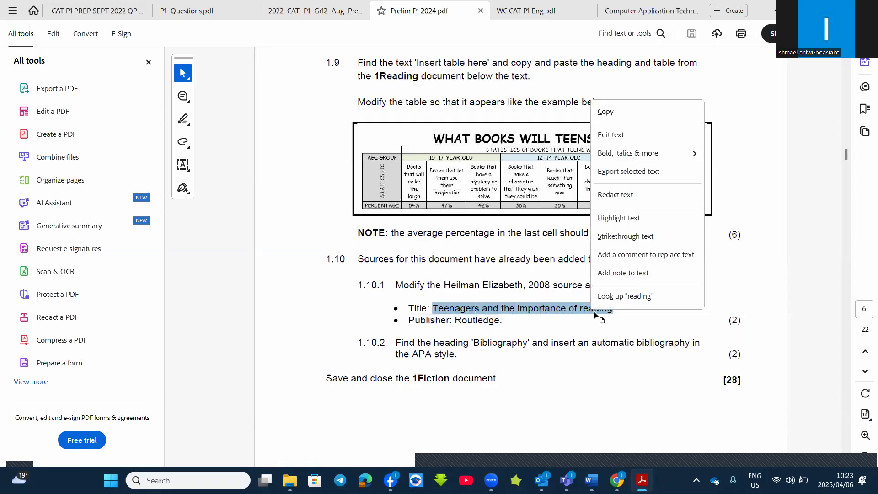
click(608, 112)
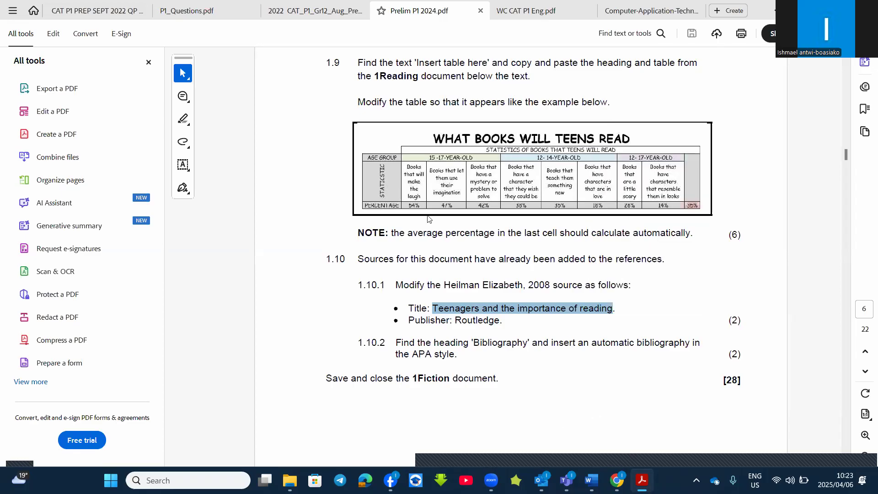
key(alt+Tab)
click(378, 162)
key(ctrl+v)
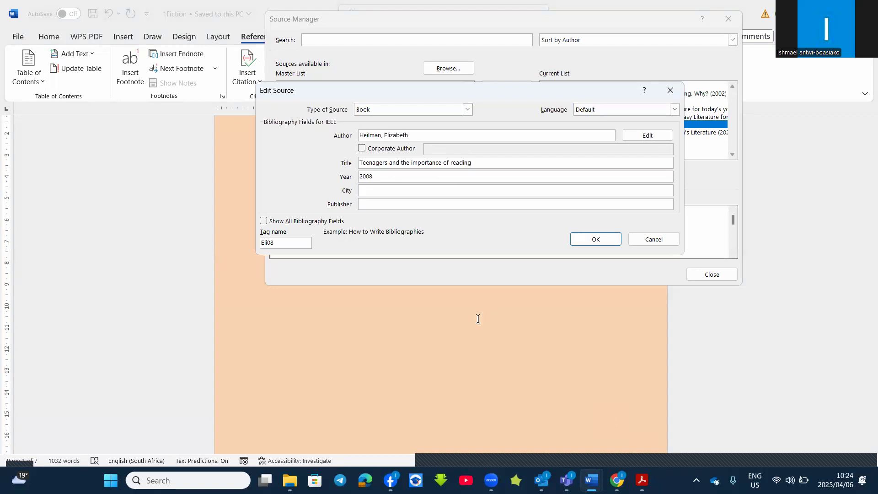
Copy the publisher "Routledge" from the PDF into the 2008 source, save the source and close the Source Manager.
key(alt+Tab)
drag(456, 320, 502, 320)
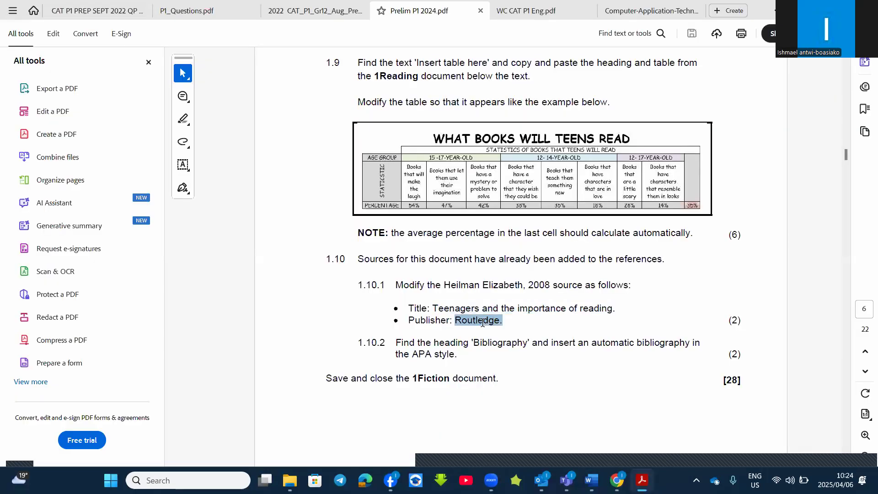
right_click(483, 322)
click(500, 125)
mouse_move(591, 480)
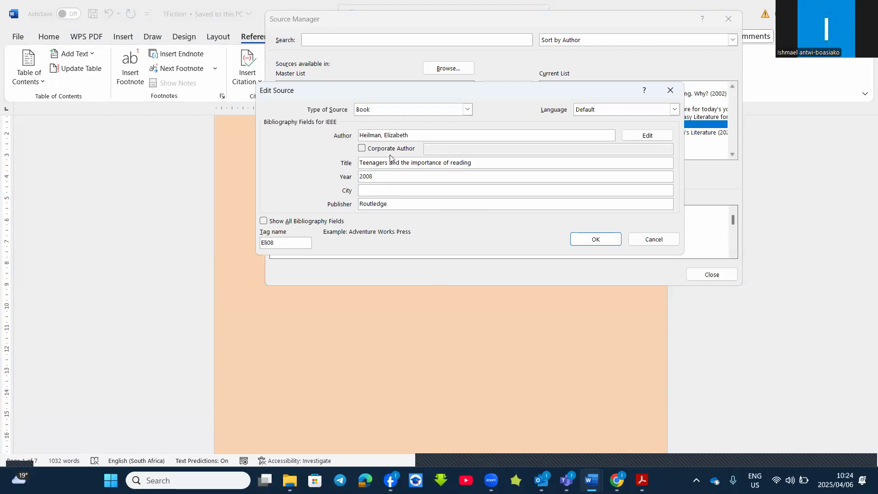
click(596, 239)
click(711, 275)
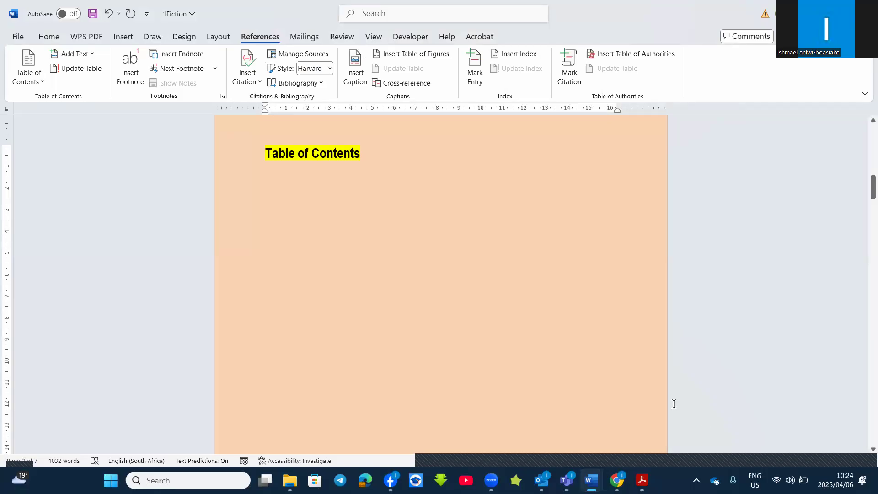
Switch to WC CAT P1 Eng.pdf in Acrobat and read question 1.8 on inserting a citation with a page number.
key(alt+Tab)
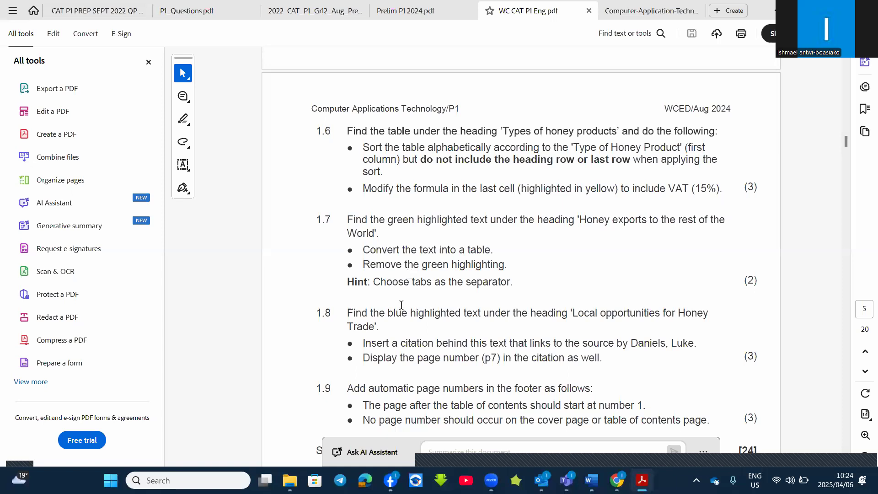
scroll(401, 305, down, 1)
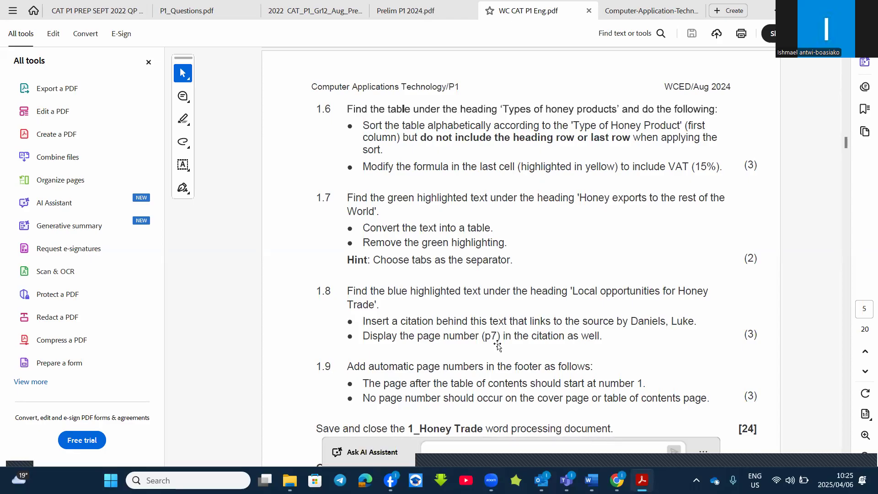
Switch to 1Honey Trade in Word and cite the 2022 Taung honey factory source after "economies of scale)" under 'Local opportunities for Honey Trade'.
key(alt+Tab)
scroll(454, 311, down, 15)
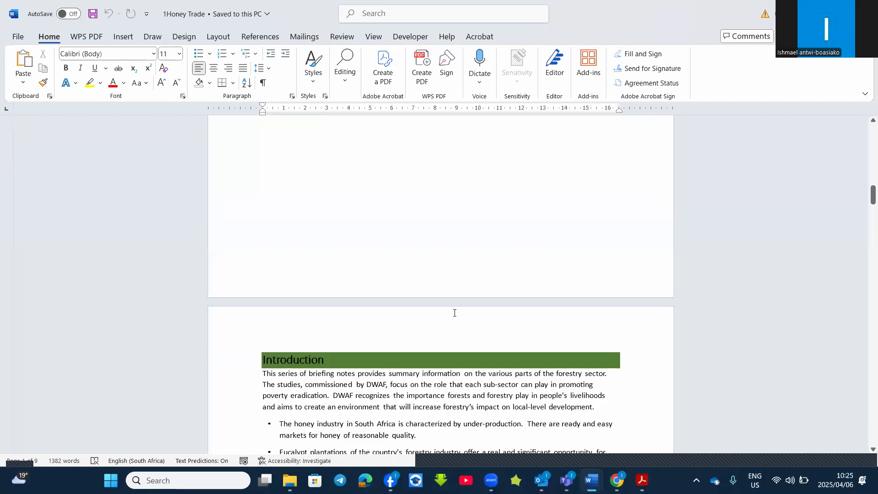
scroll(454, 313, down, 20)
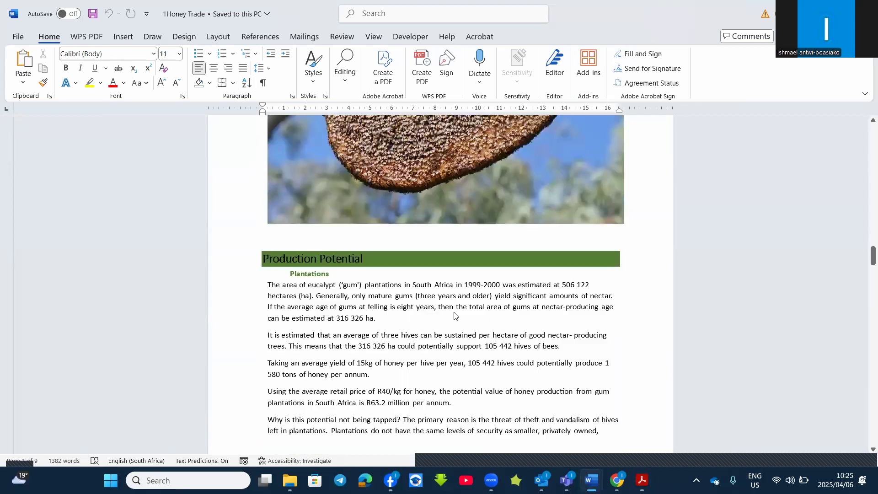
scroll(455, 313, down, 20)
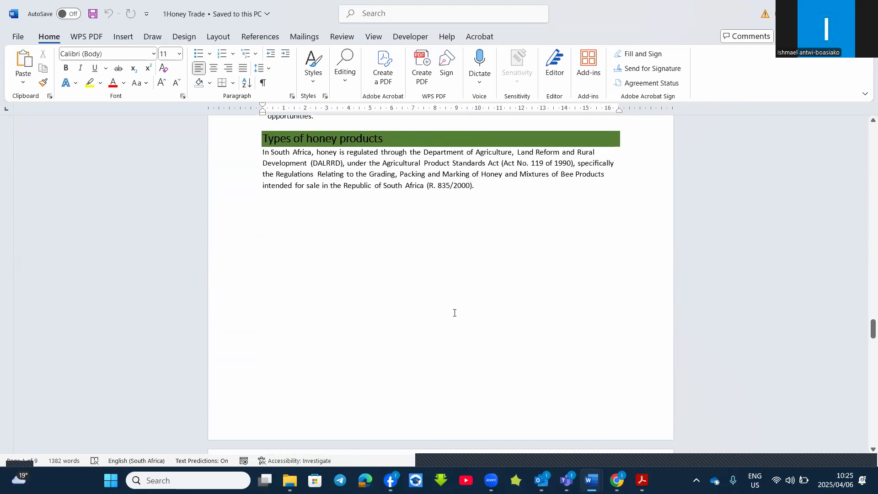
scroll(455, 312, down, 15)
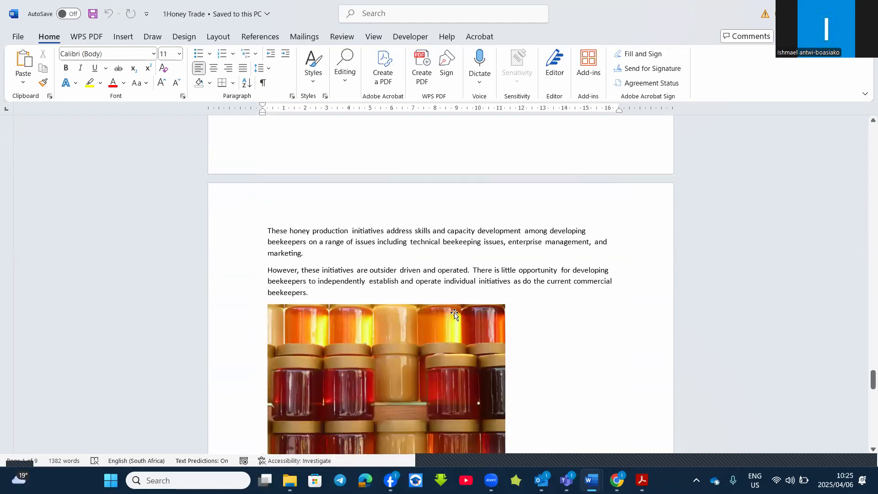
scroll(455, 313, down, 4)
scroll(454, 313, down, 4)
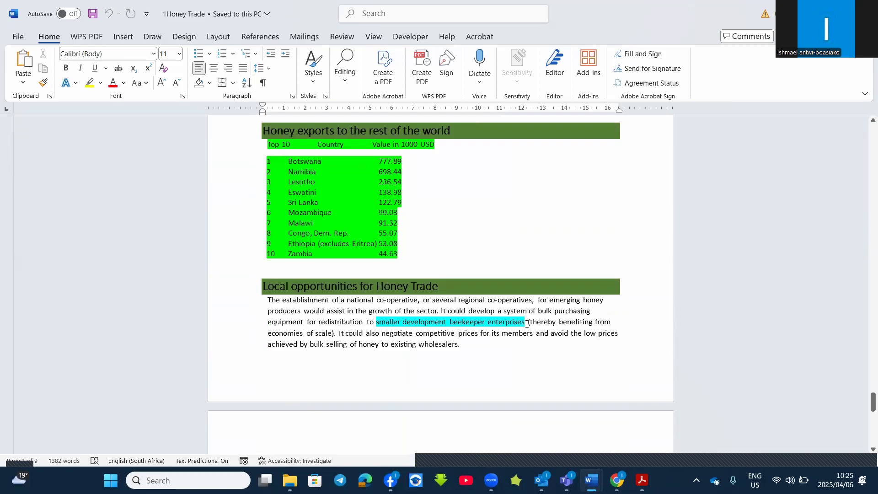
click(333, 335)
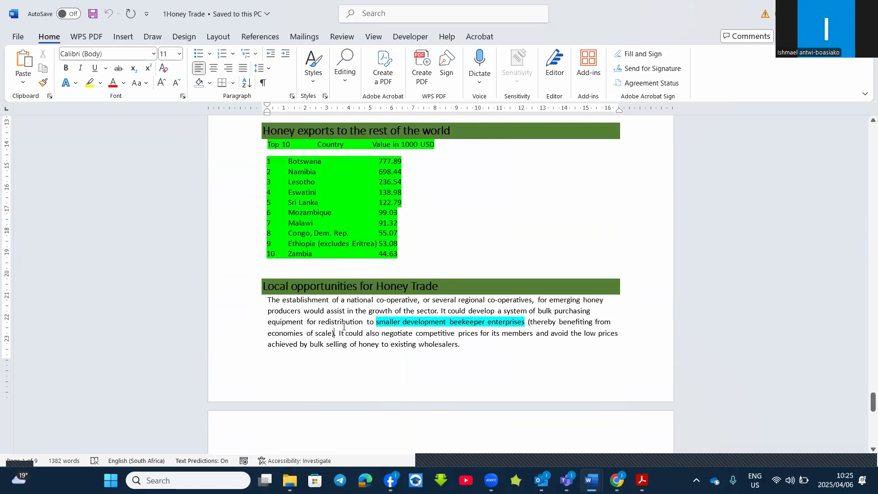
click(261, 37)
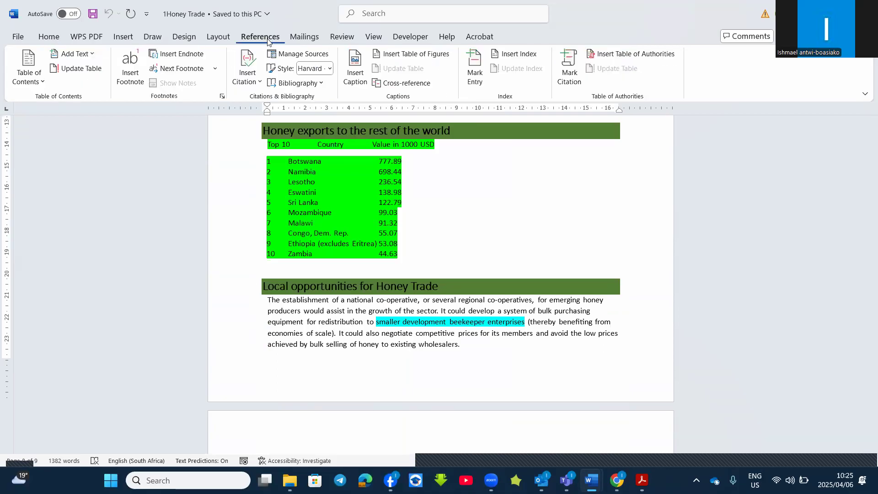
click(259, 82)
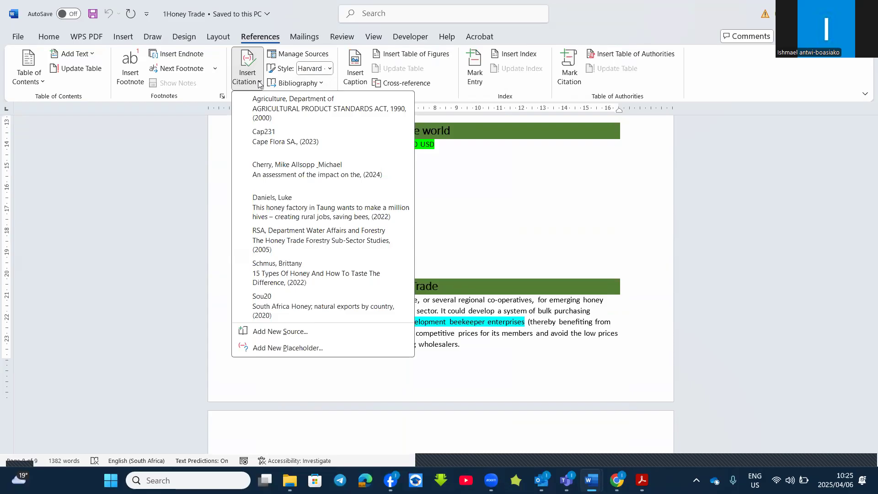
click(291, 204)
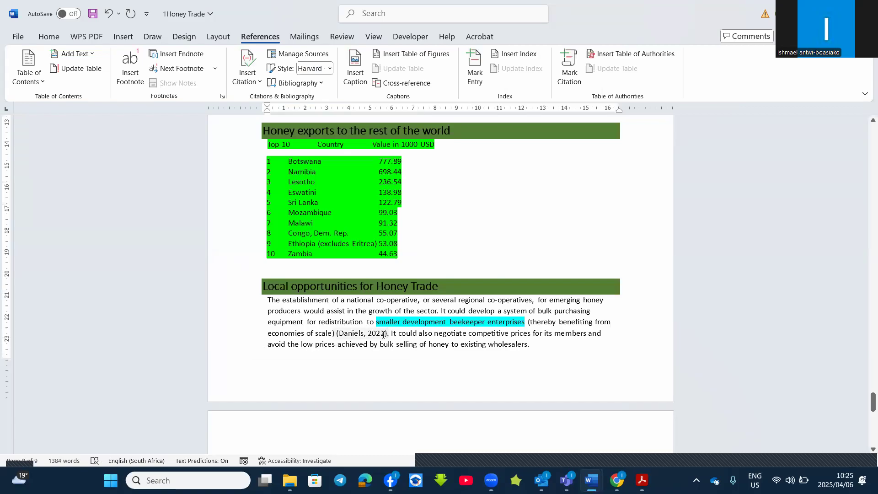
Edit the inserted 2022 citation to add the page reference "P(7)".
click(376, 334)
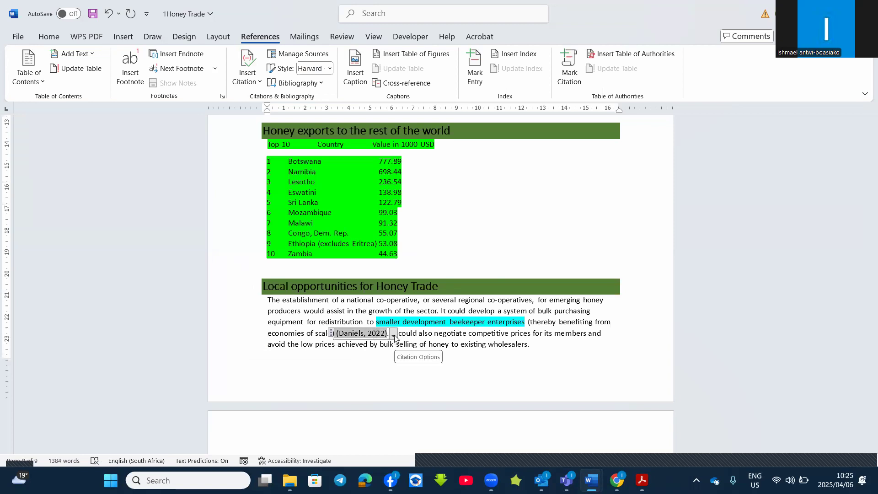
click(395, 337)
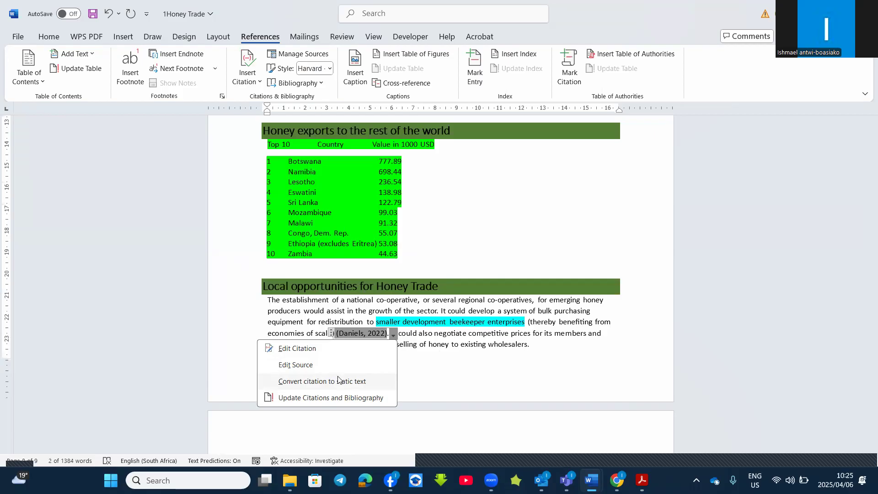
click(304, 352)
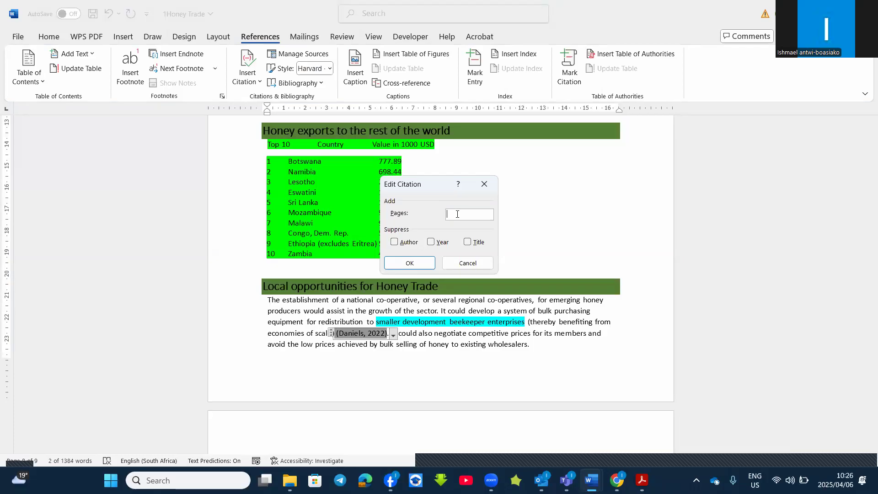
text(P(7))
click(434, 246)
click(435, 246)
click(469, 244)
click(409, 263)
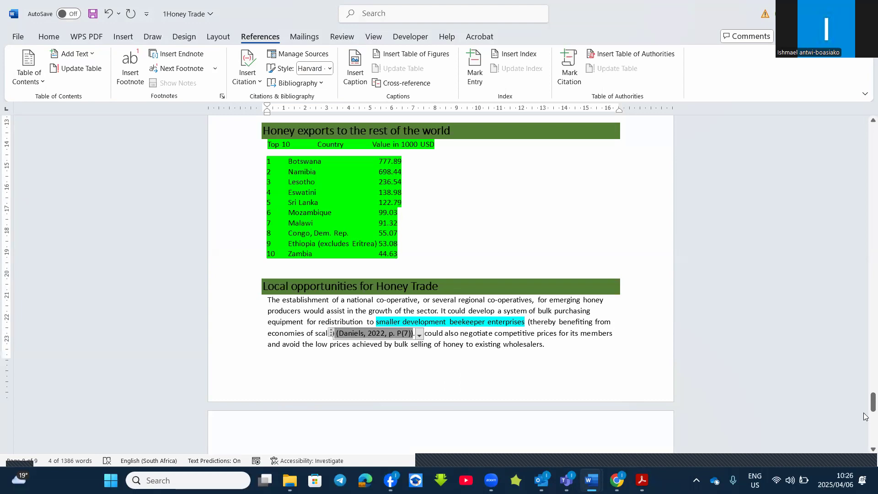
Switch to the Computer-Application-Technology PDF in Acrobat and read question 1.3 on adding a website source in APA style.
key(alt+Tab)
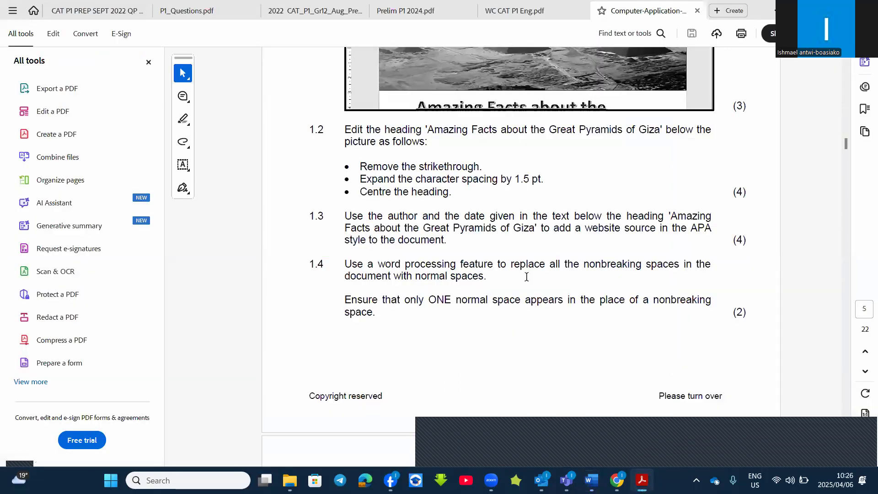